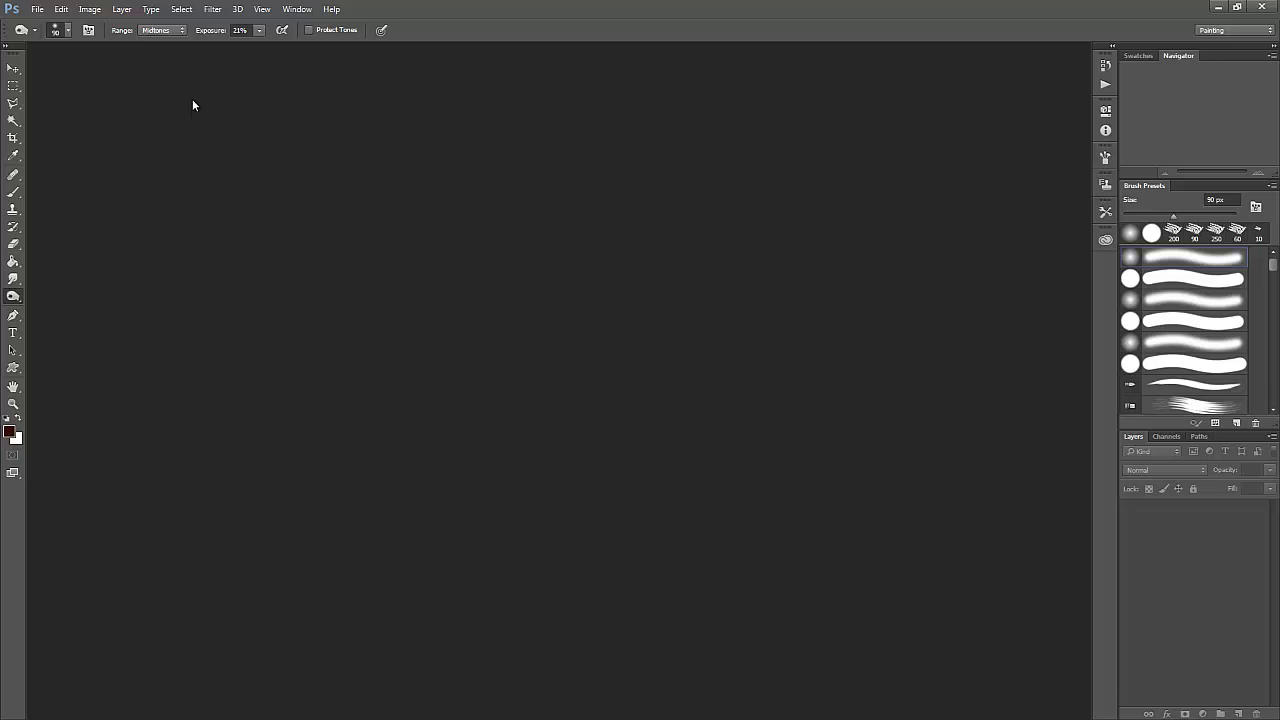
- Create a new 512 × 512 pixel RGB document at 72 pixels/inch with a transparent background
{"action": "left_click", "coordinate": [40, 10]}
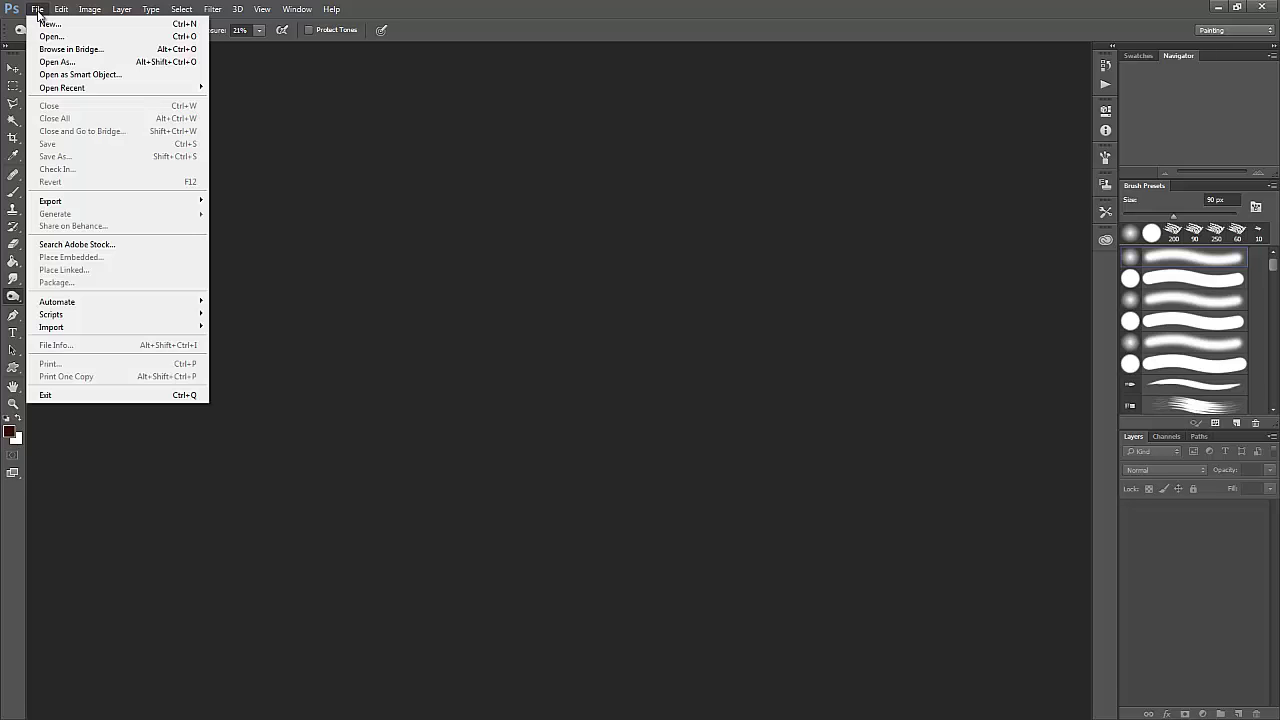
{"action": "left_click", "coordinate": [50, 24]}
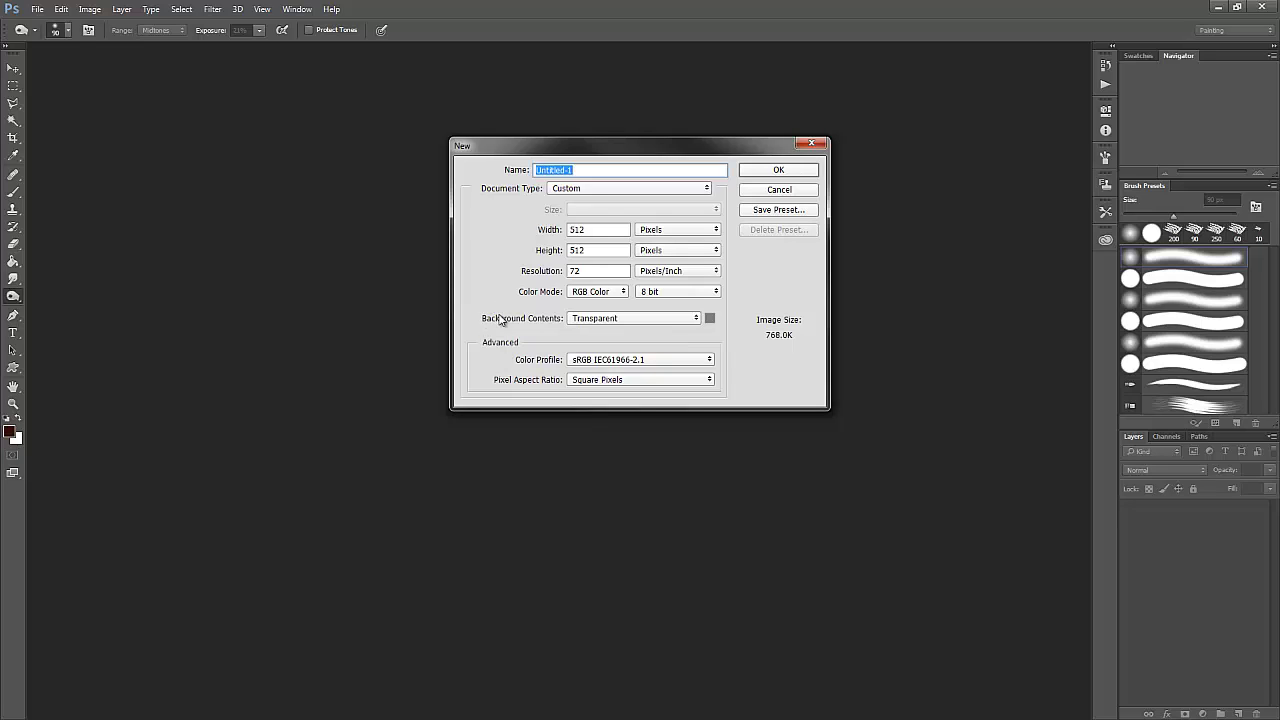
{"action": "left_click", "coordinate": [780, 171]}
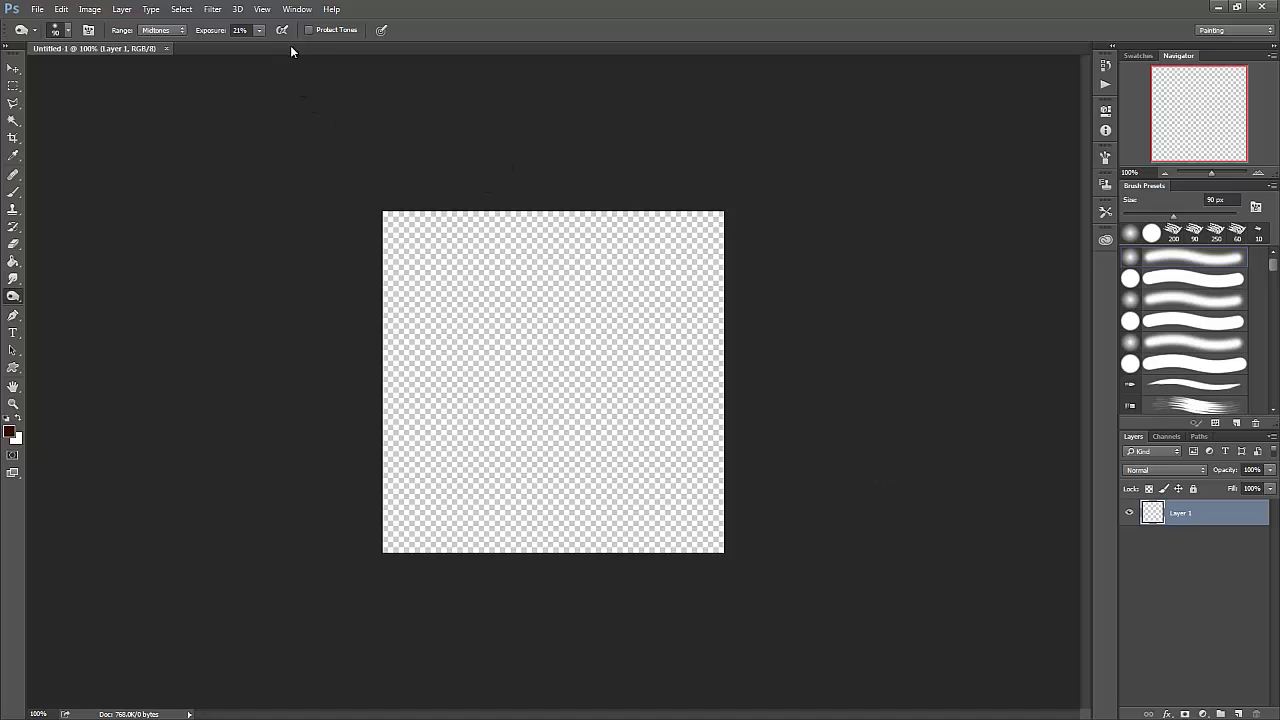
- Show the Actions panel and check its list of loadable action sets for Textures
{"action": "left_click", "coordinate": [298, 10]}
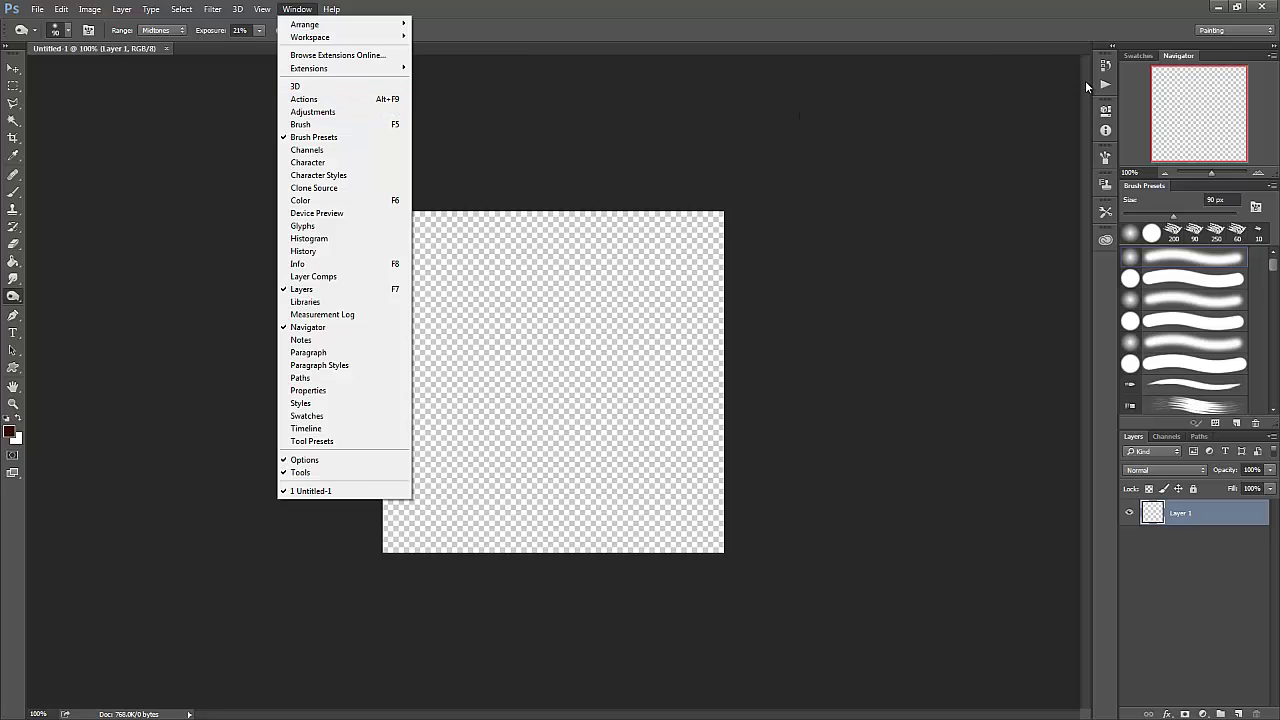
{"action": "left_click", "coordinate": [386, 99]}
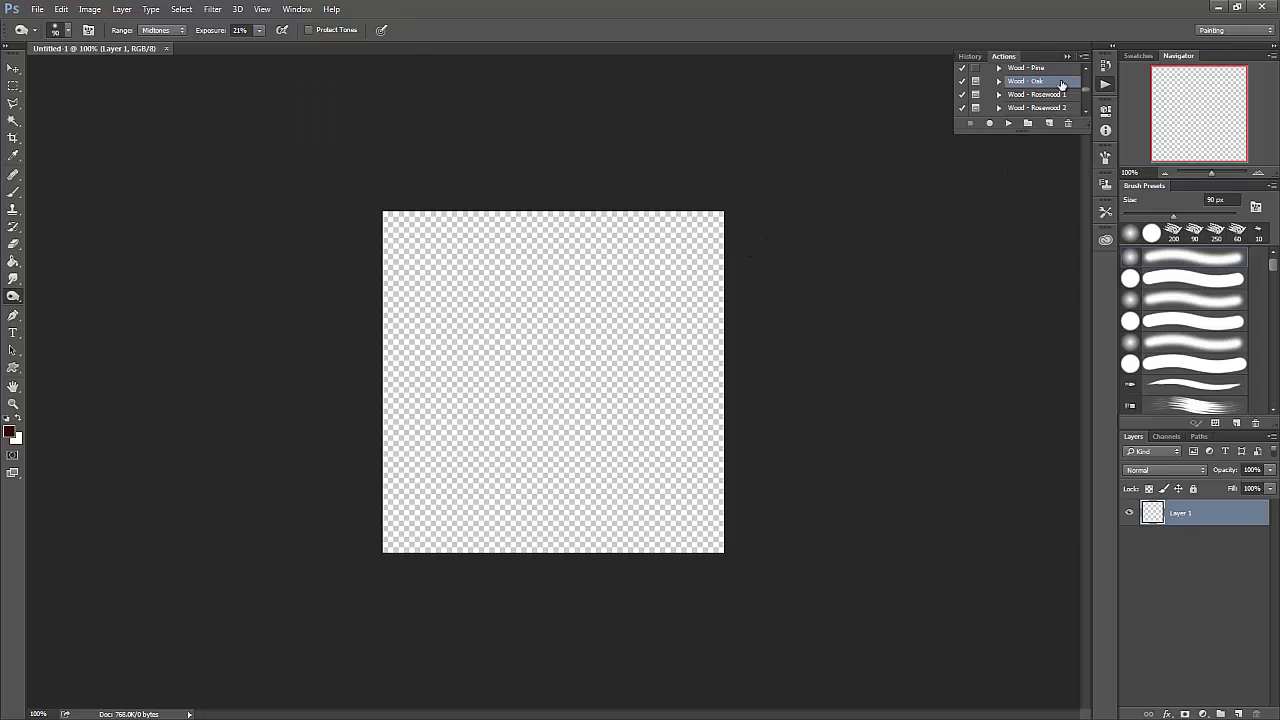
{"action": "left_click_drag", "start_coordinate": [1086, 90], "coordinate": [1087, 72]}
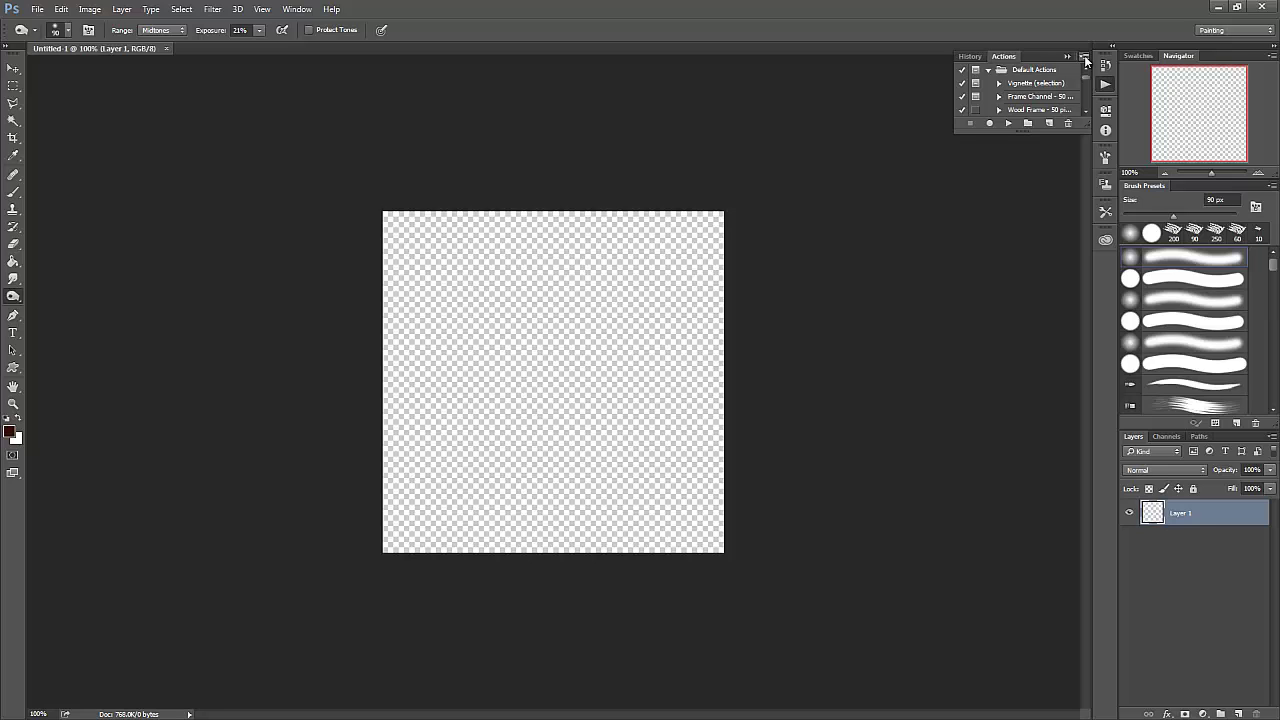
{"action": "left_click", "coordinate": [1084, 57]}
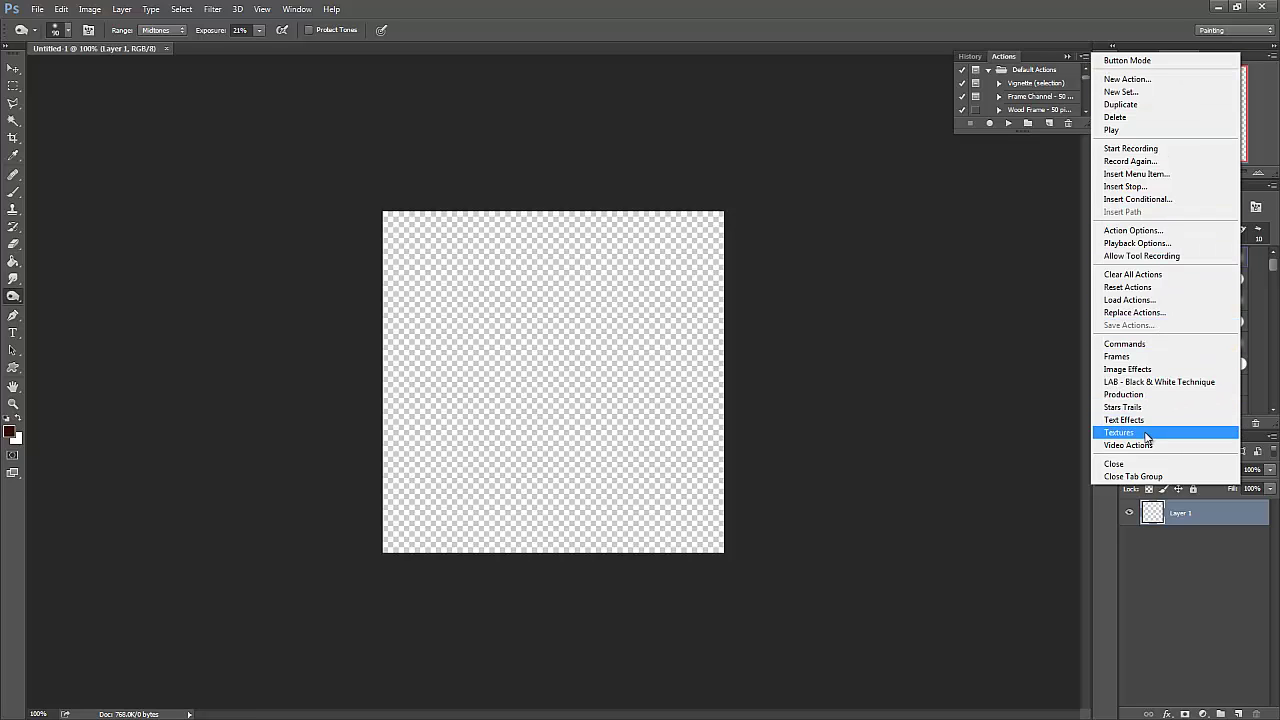
{"action": "left_click", "coordinate": [1048, 171]}
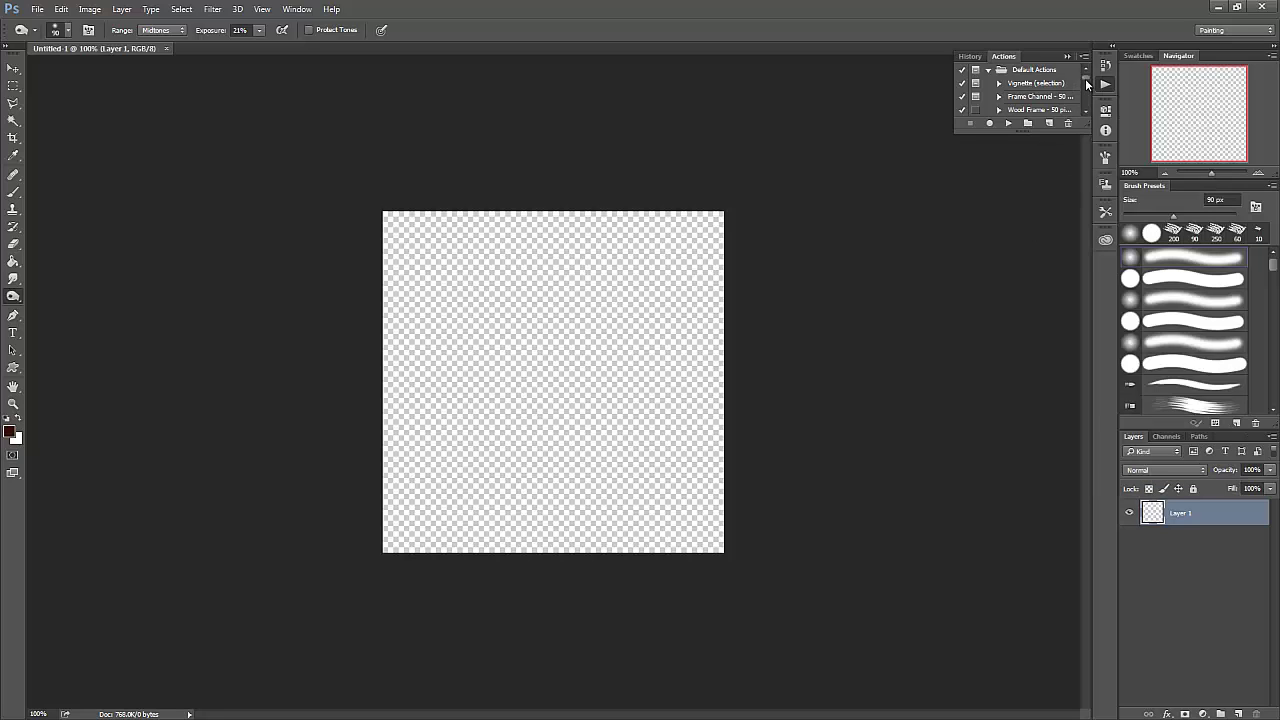
- Play the Wood - Oak texture action, accepting the Texturizer filter with Canvas texture, 100% scaling, relief 4 and top light
{"action": "left_click_drag", "start_coordinate": [1085, 75], "coordinate": [1084, 86]}
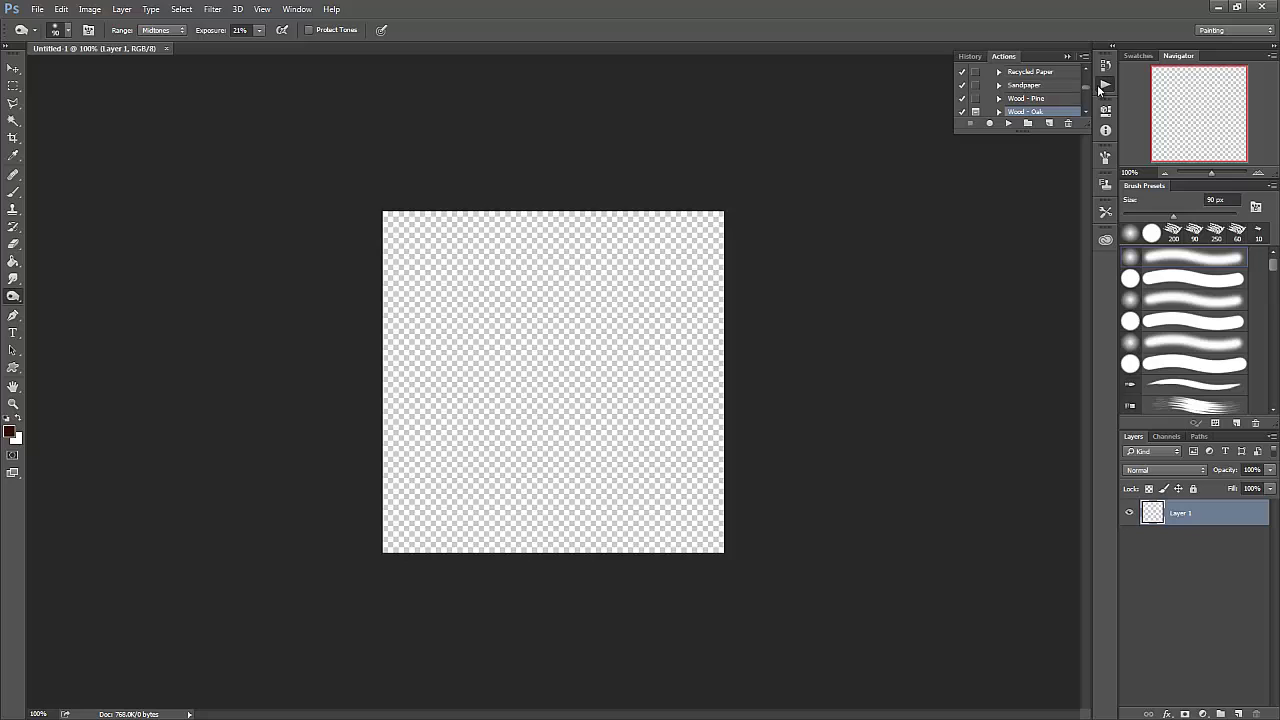
{"action": "left_click", "coordinate": [1085, 69]}
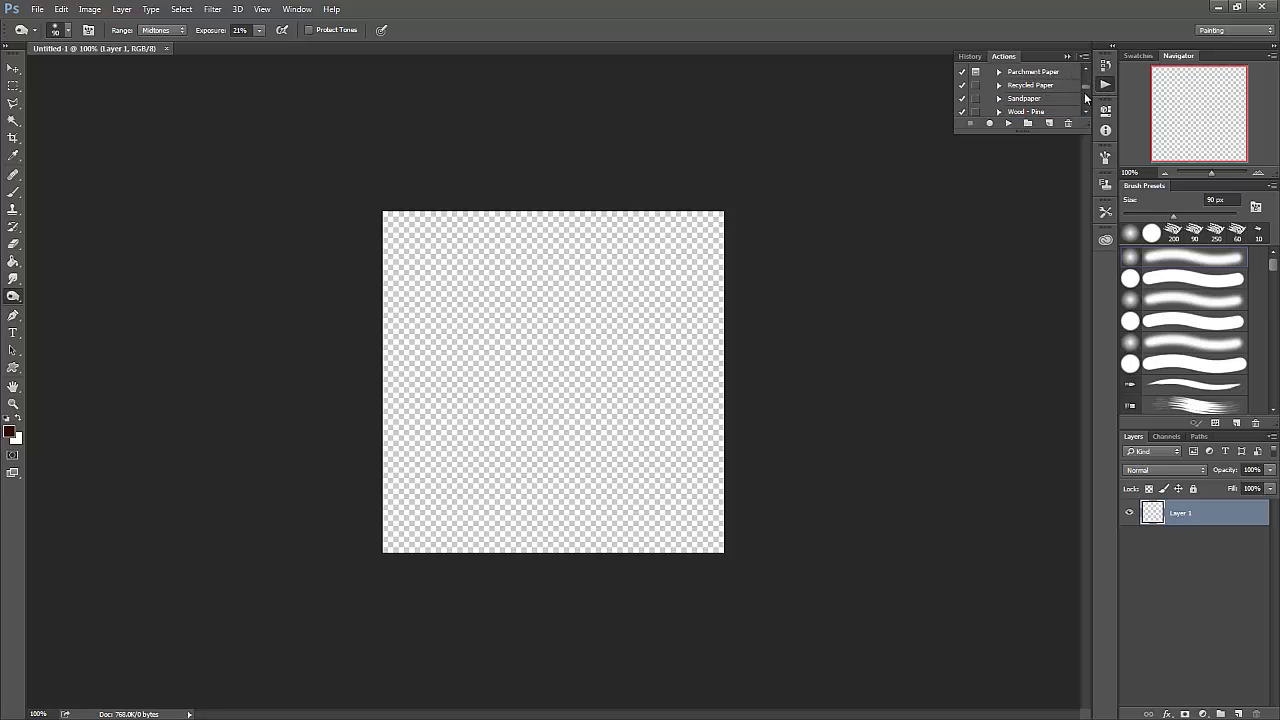
{"action": "left_click", "coordinate": [1086, 113]}
{"action": "left_click", "coordinate": [1086, 113]}
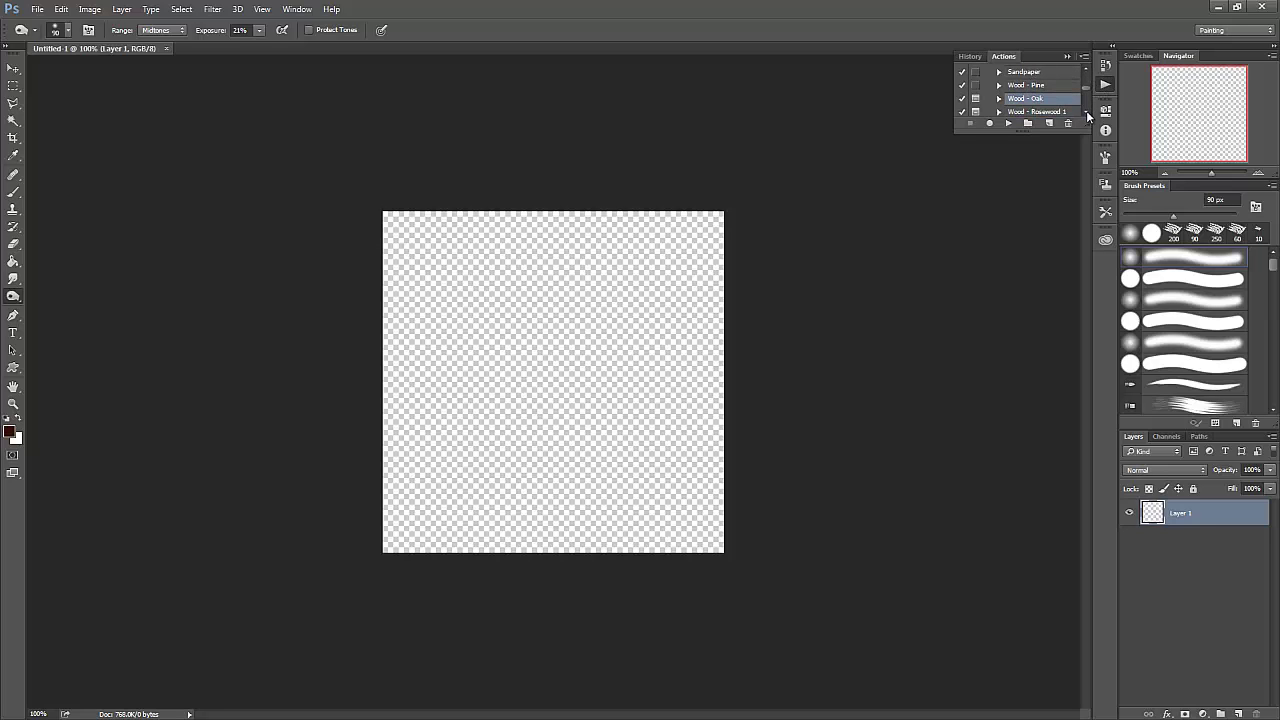
{"action": "left_click", "coordinate": [1087, 114]}
{"action": "left_click", "coordinate": [1087, 114]}
{"action": "left_click", "coordinate": [1087, 114]}
{"action": "left_click", "coordinate": [1087, 114]}
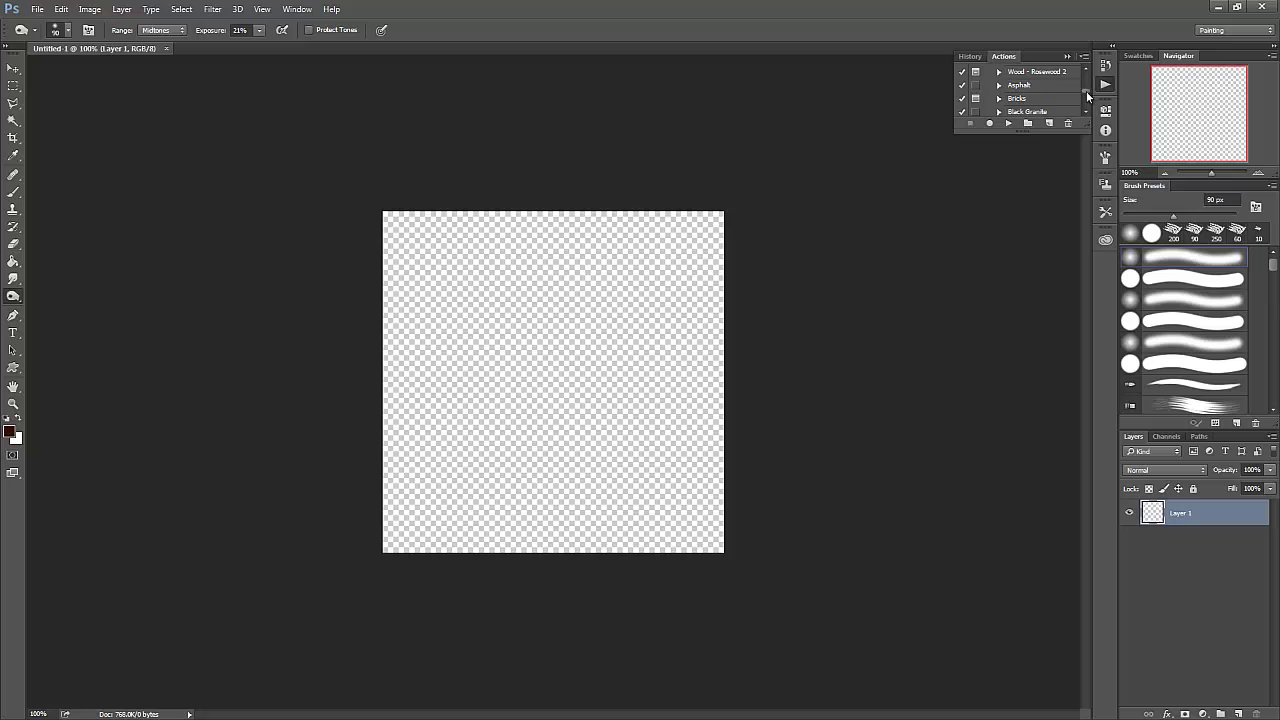
{"action": "left_click_drag", "start_coordinate": [1086, 91], "coordinate": [1086, 89]}
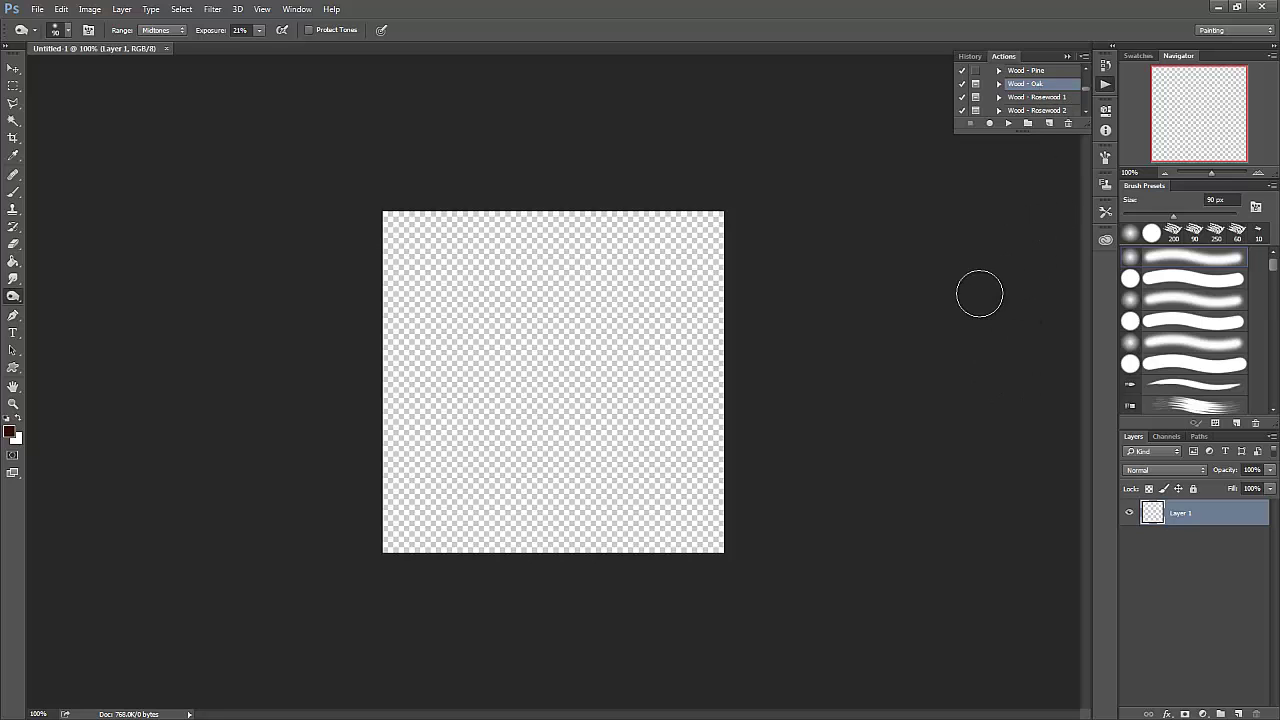
{"action": "left_click", "coordinate": [1008, 123]}
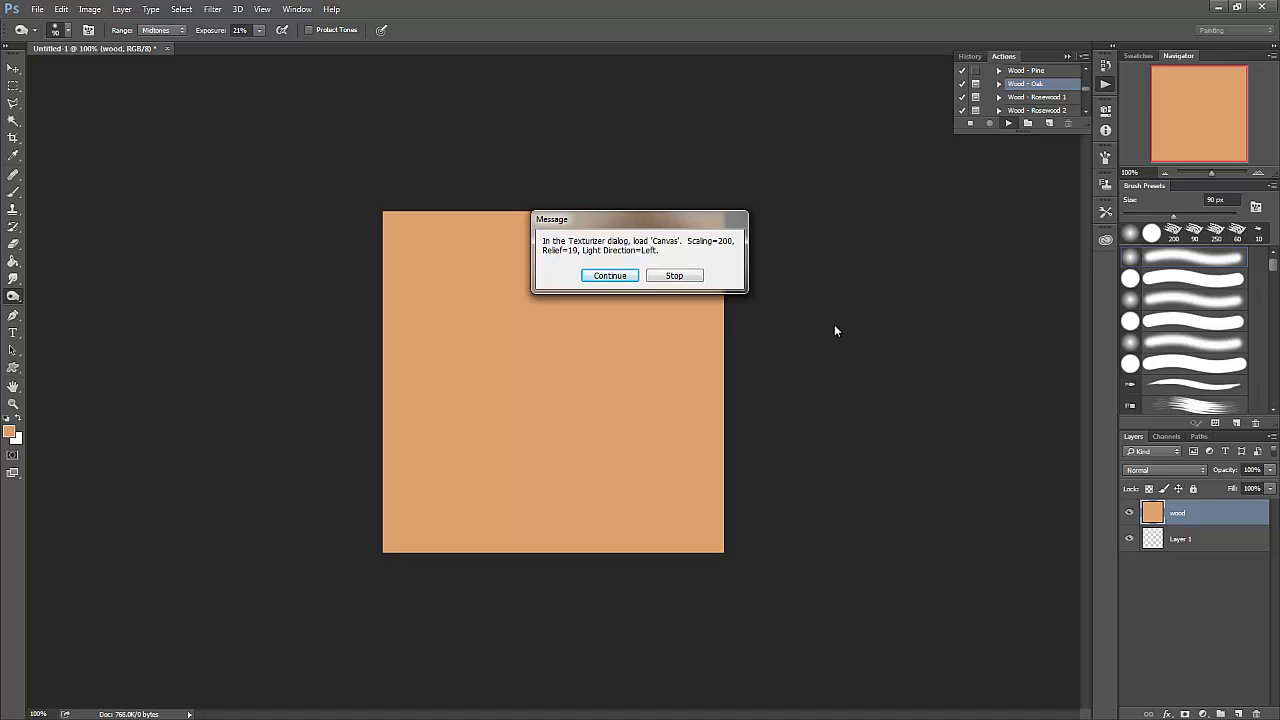
{"action": "left_click", "coordinate": [610, 275]}
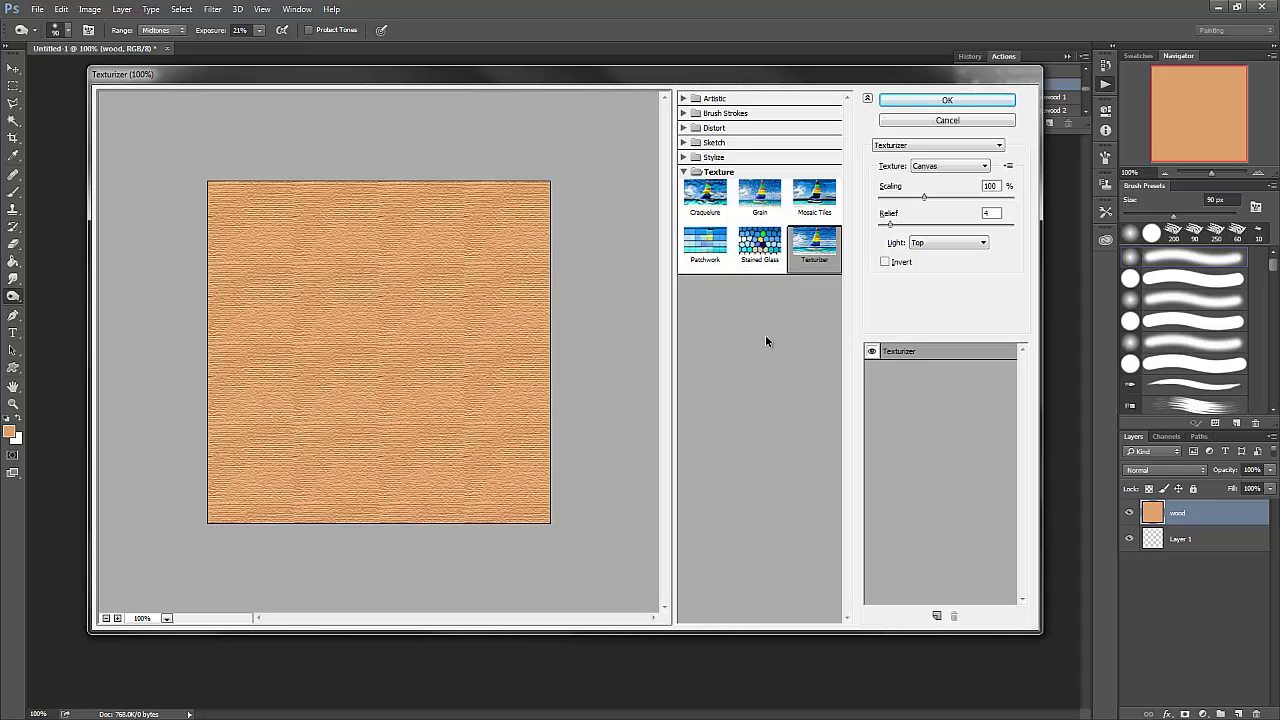
{"action": "left_click", "coordinate": [943, 107]}
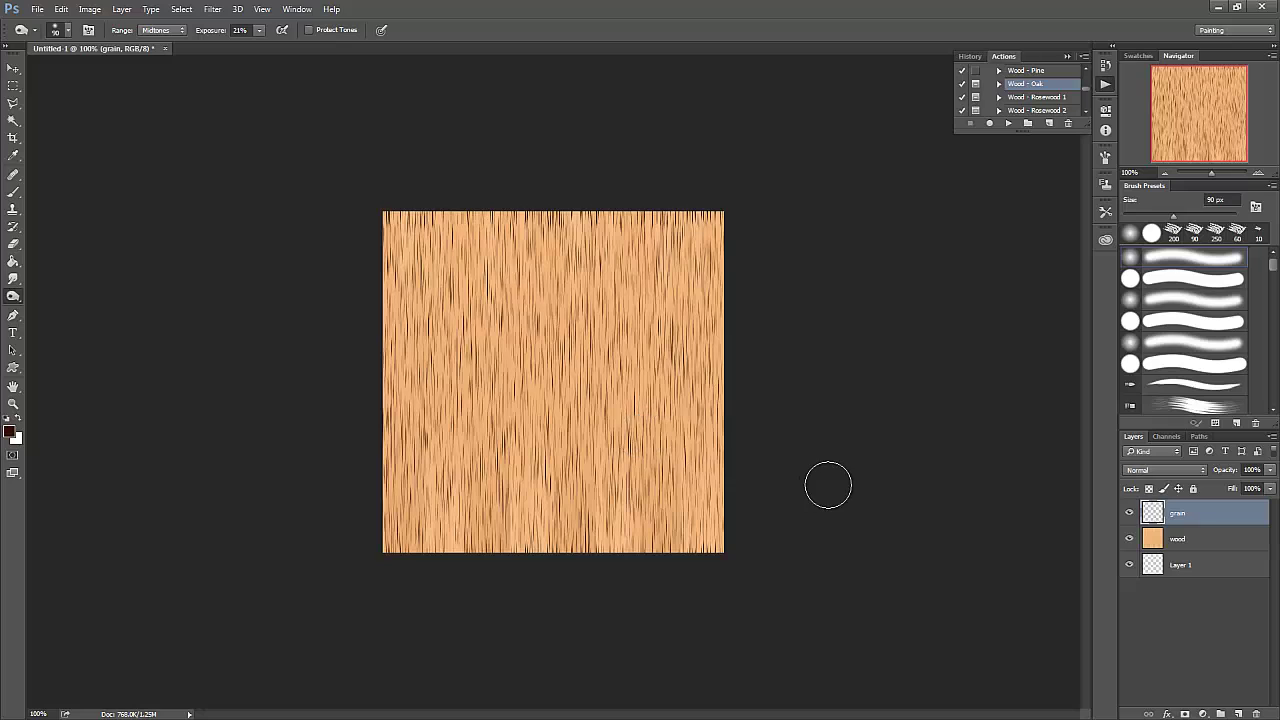
- Duplicate the grain layer within the same document
{"action": "right_click", "coordinate": [1196, 513]}
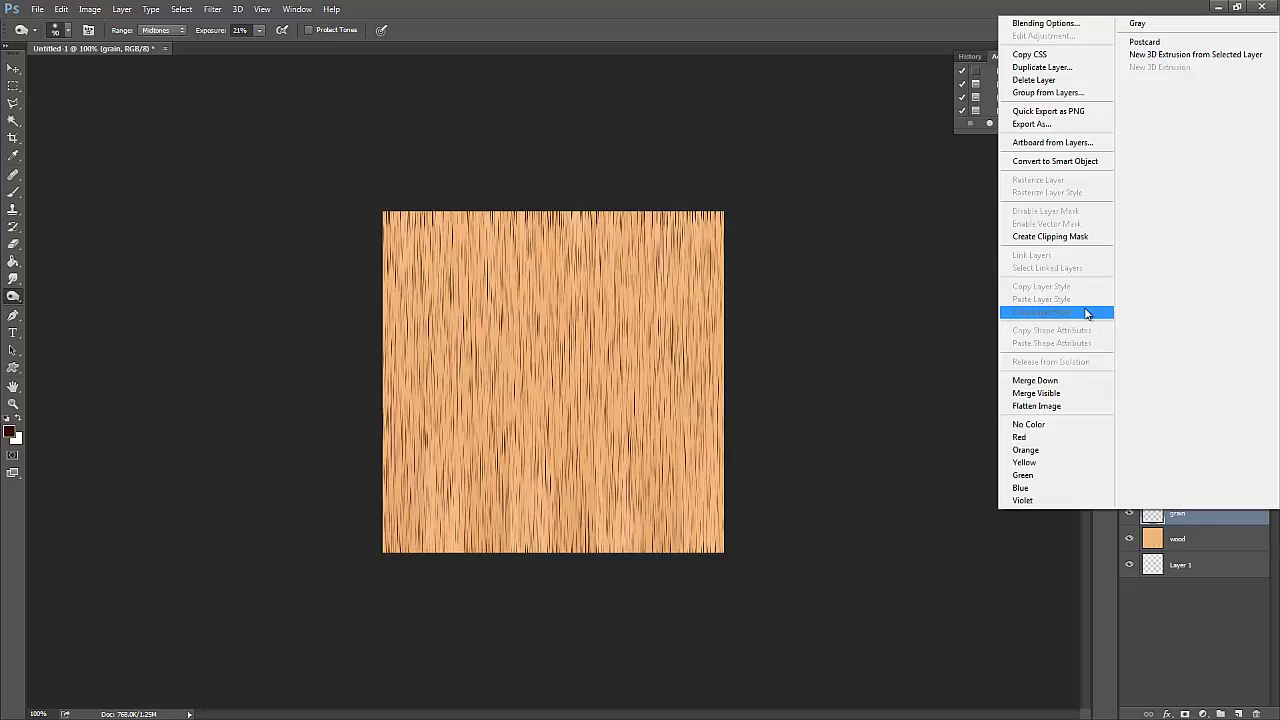
{"action": "left_click", "coordinate": [1042, 67]}
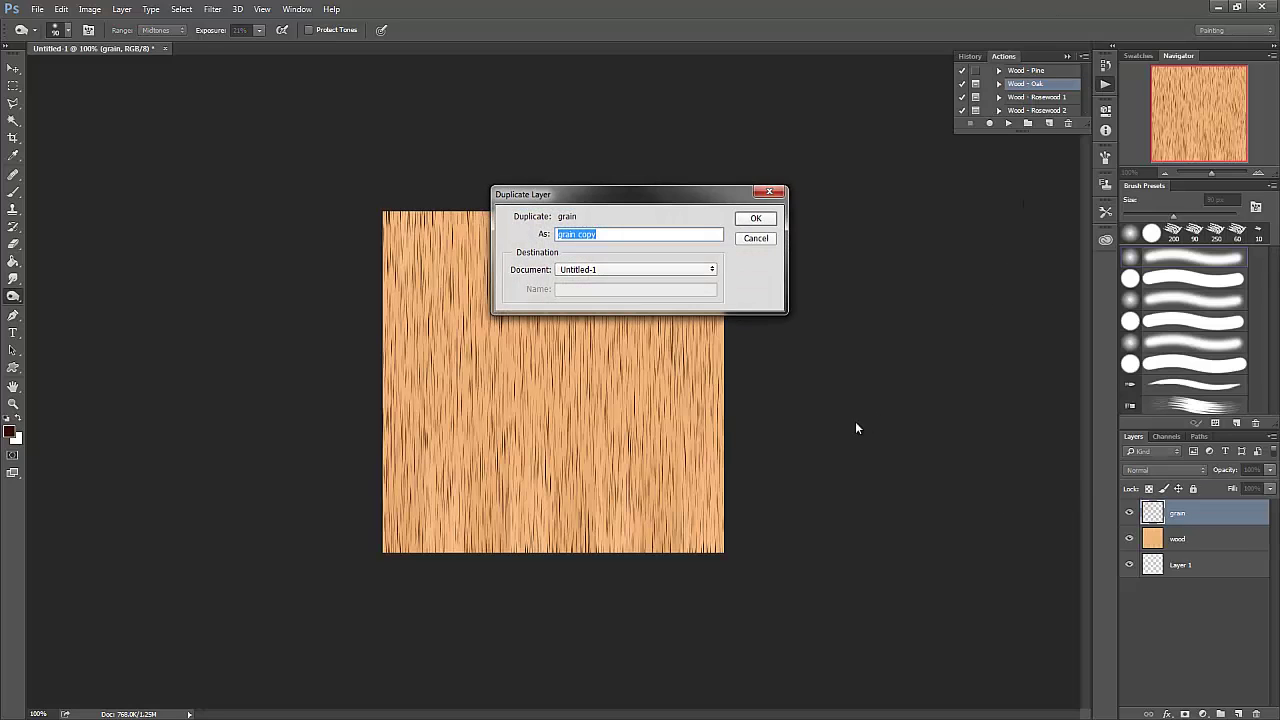
{"action": "left_click", "coordinate": [757, 219]}
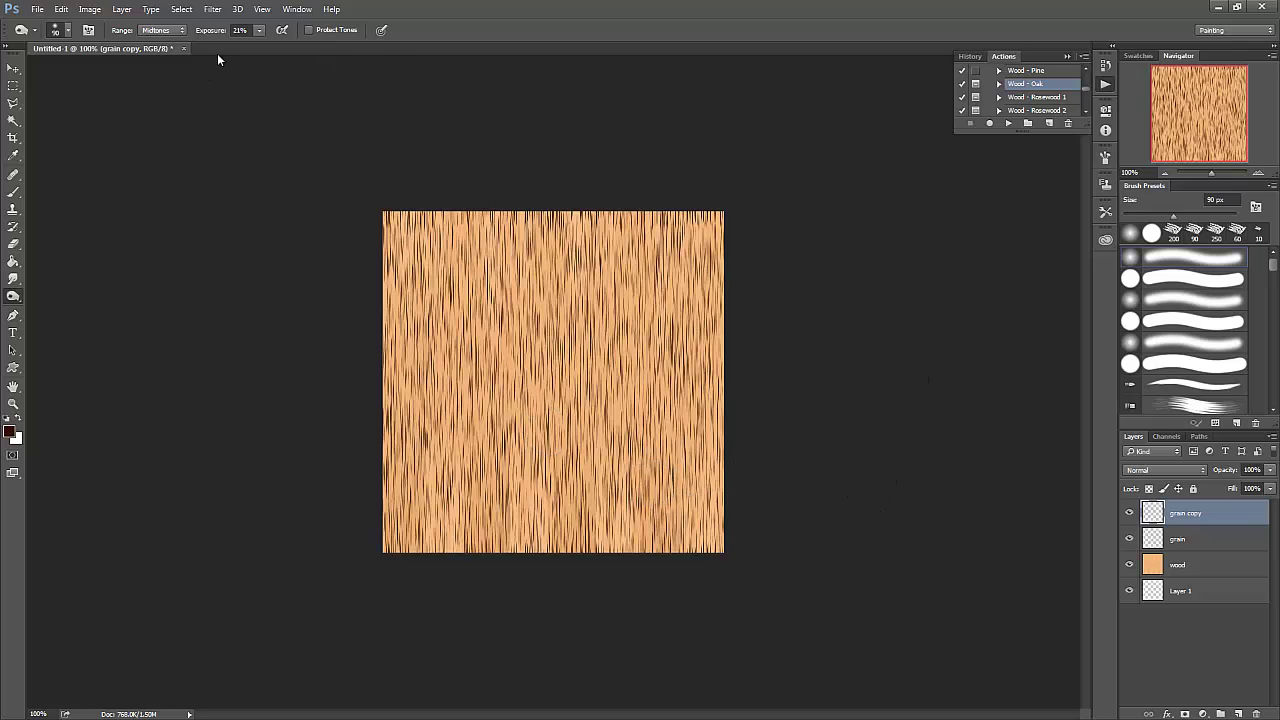
- Apply a Gaussian Blur with a 1.5 pixel radius to the duplicated grain layer
{"action": "left_click", "coordinate": [215, 12]}
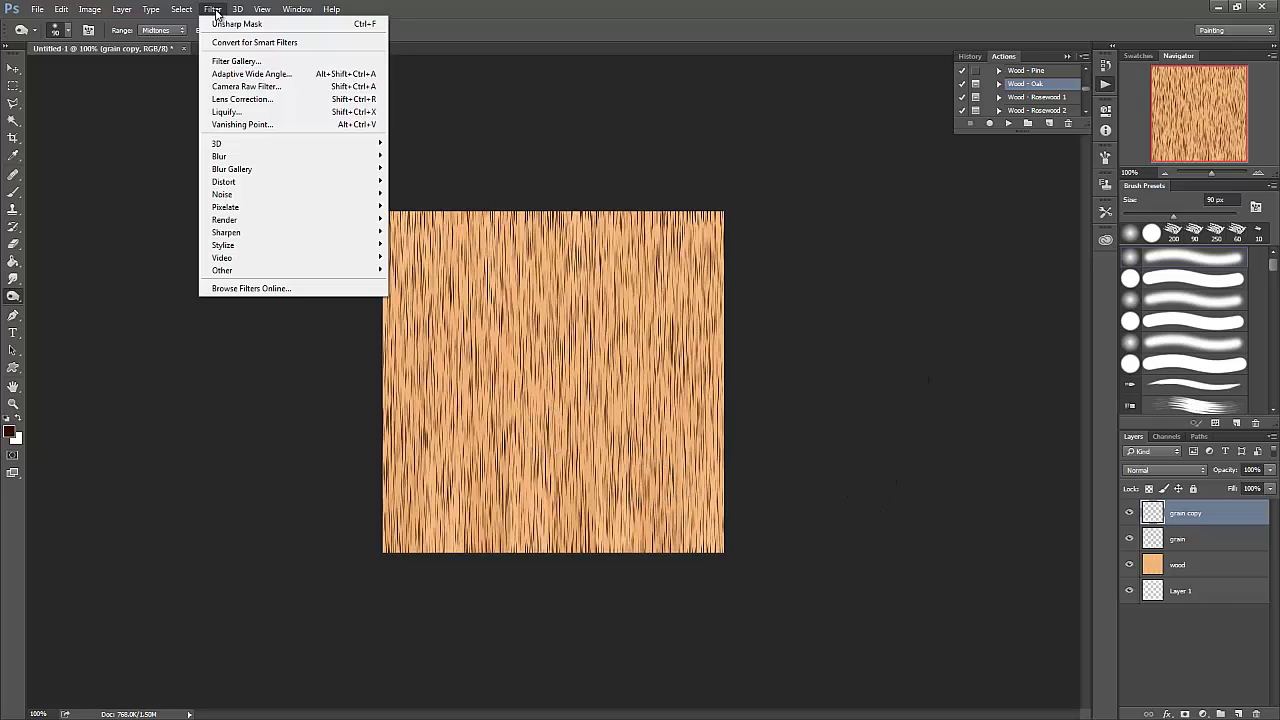
{"action": "mouse_move", "coordinate": [225, 157]}
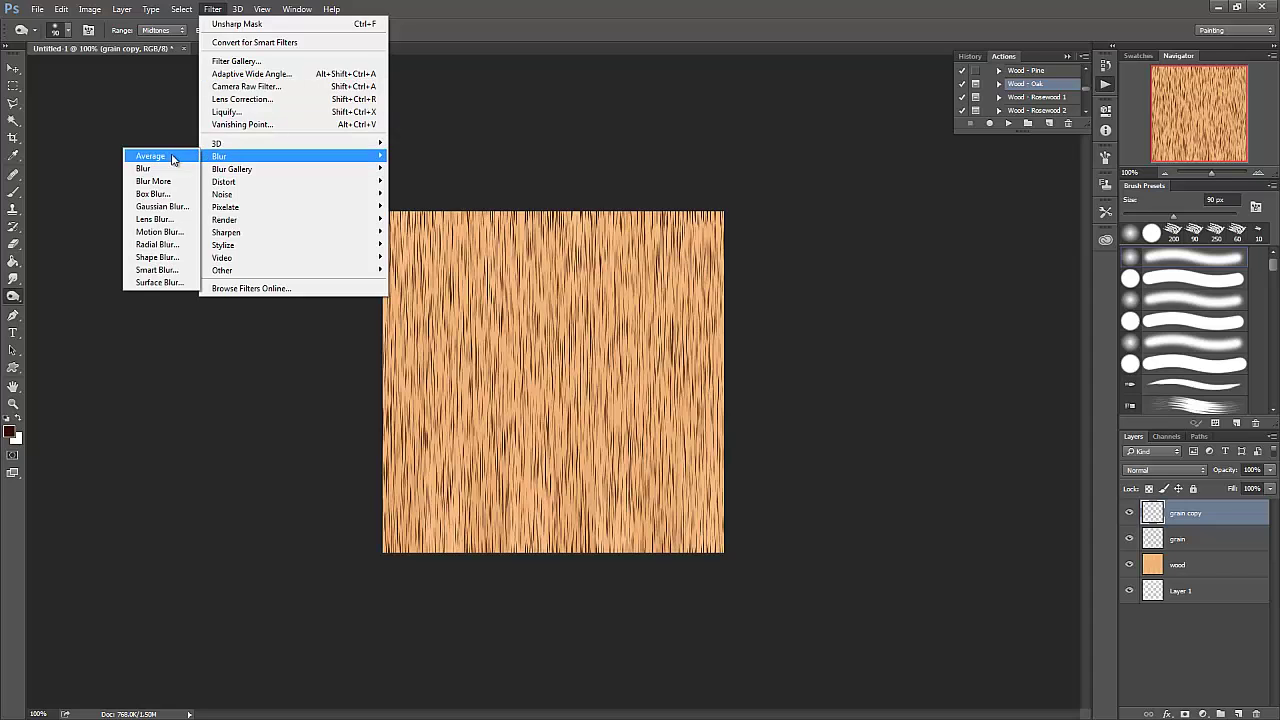
{"action": "left_click", "coordinate": [168, 208]}
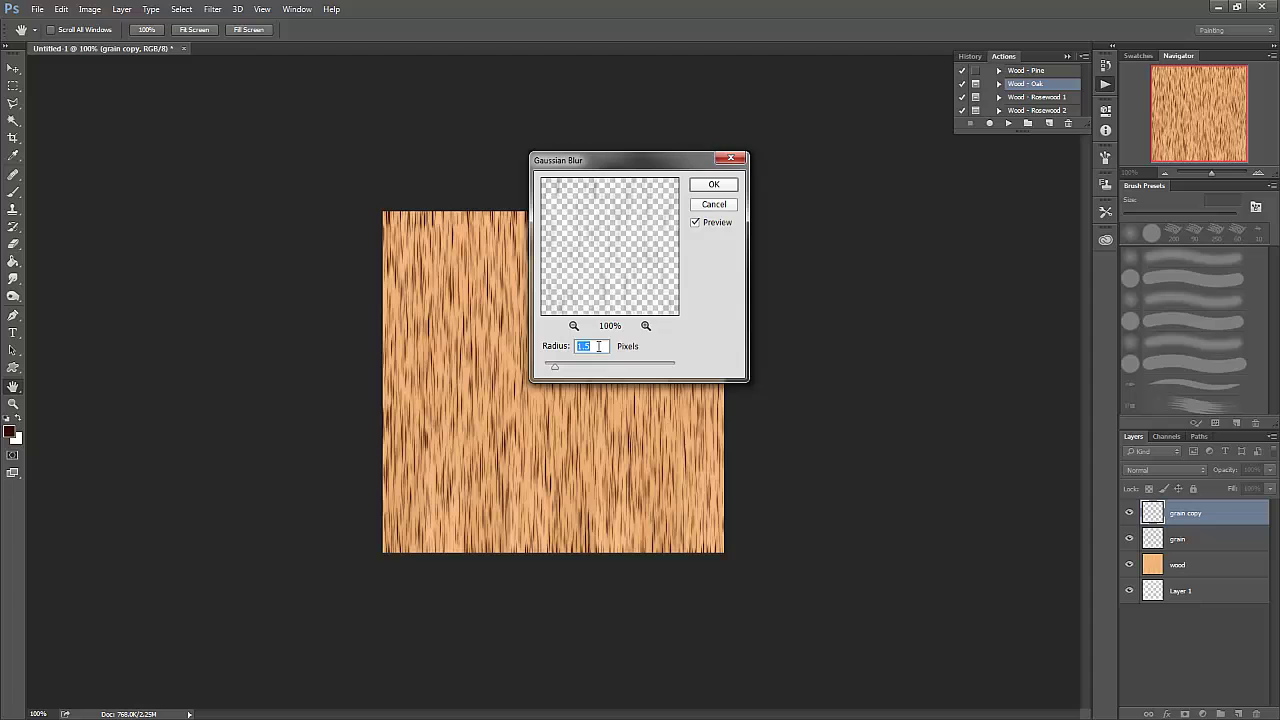
{"action": "left_click", "coordinate": [714, 185]}
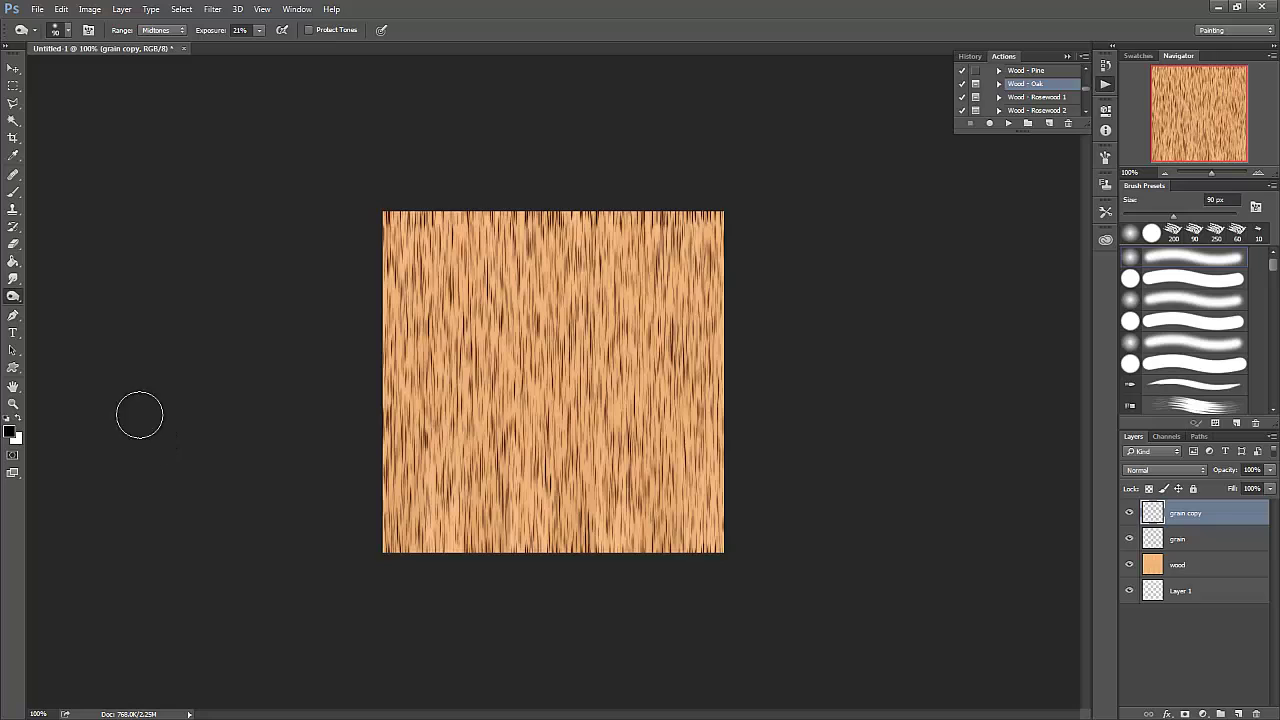
- Add a new layer above the grain layers and fill it with black using the Paint Bucket
{"action": "left_click", "coordinate": [14, 262]}
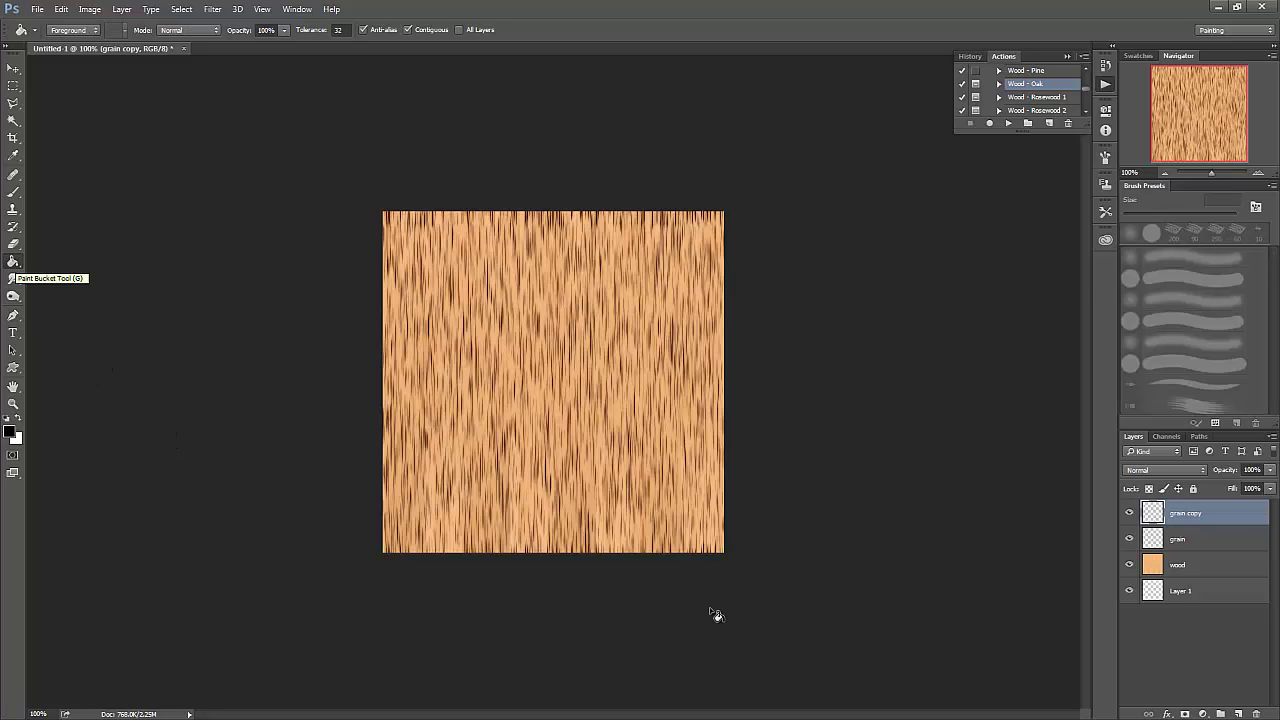
{"action": "left_click", "coordinate": [1238, 714]}
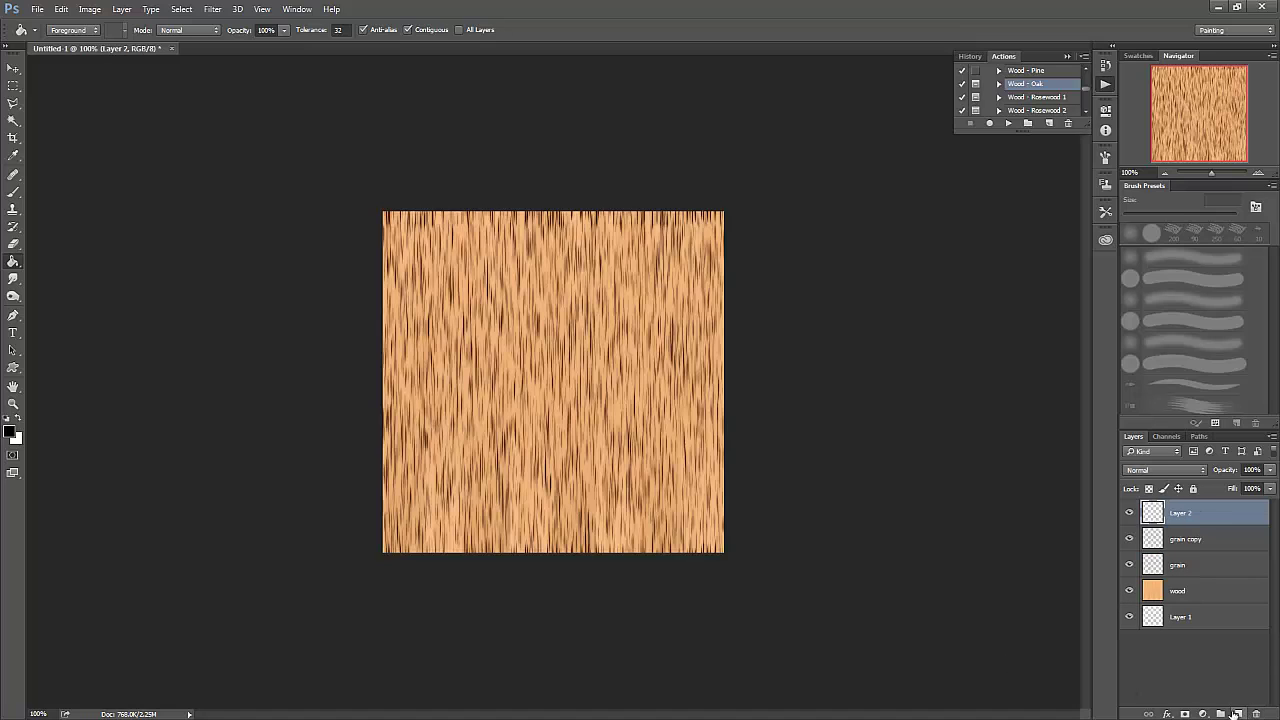
{"action": "left_click", "coordinate": [530, 395]}
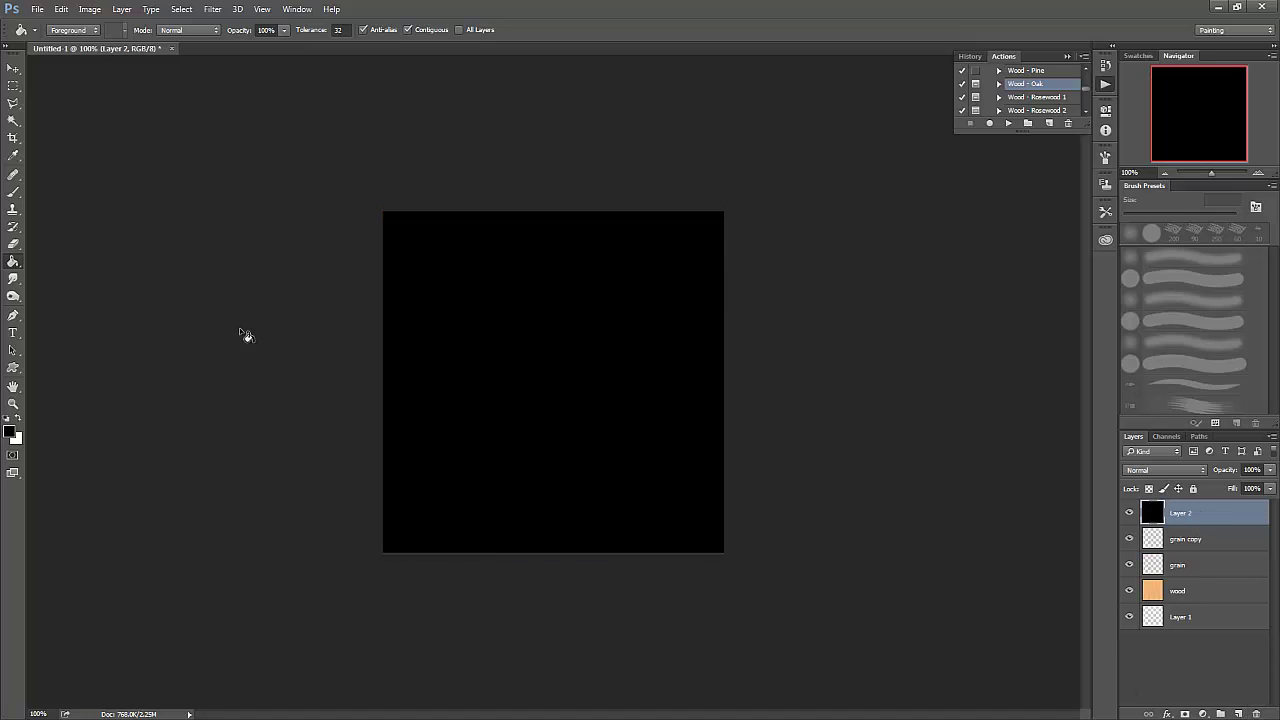
- Render Fibers with variance 9 and strength 40 on the black layer and set its blend mode to Soft Light
{"action": "left_click", "coordinate": [213, 10]}
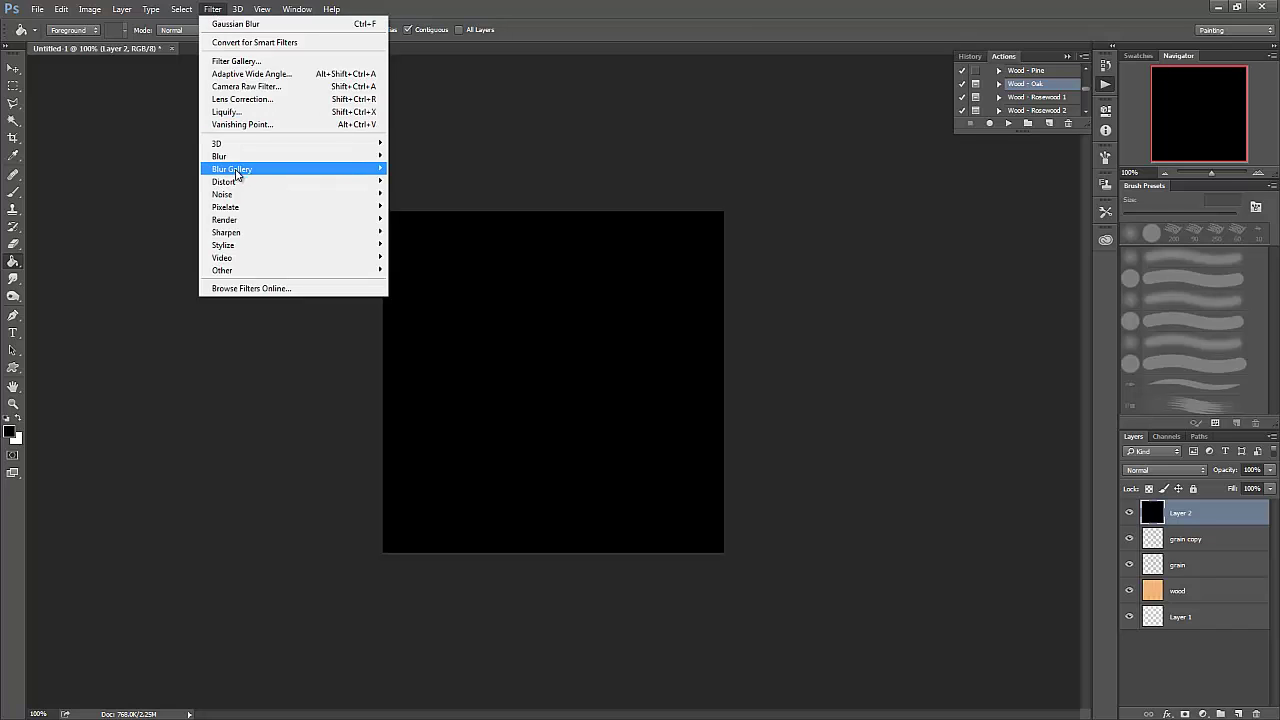
{"action": "mouse_move", "coordinate": [233, 222]}
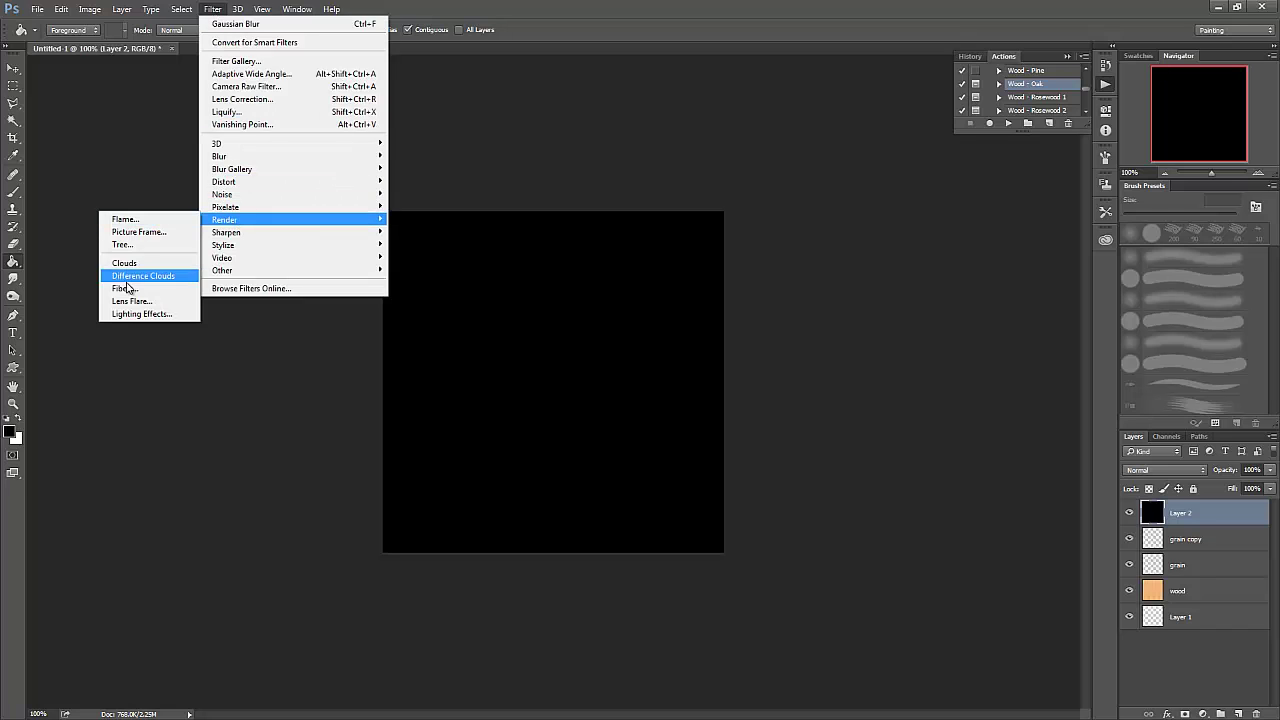
{"action": "left_click", "coordinate": [128, 289]}
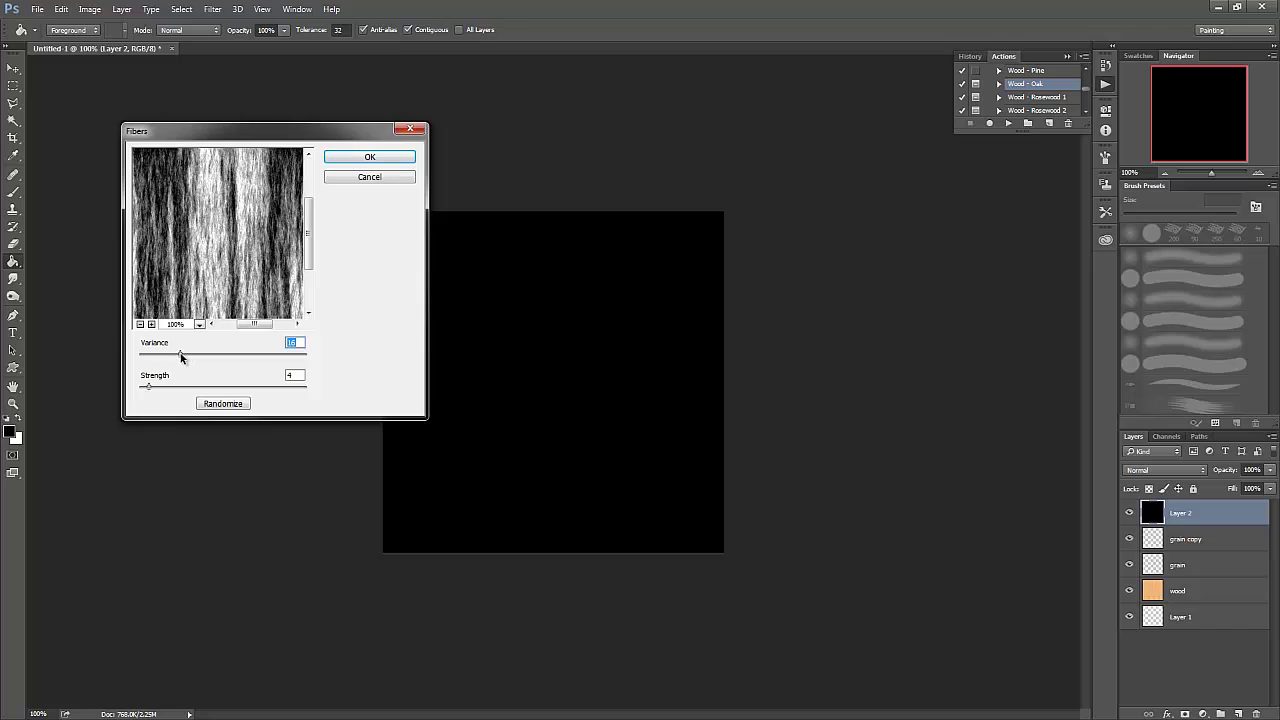
{"action": "left_click_drag", "start_coordinate": [181, 357], "coordinate": [245, 390]}
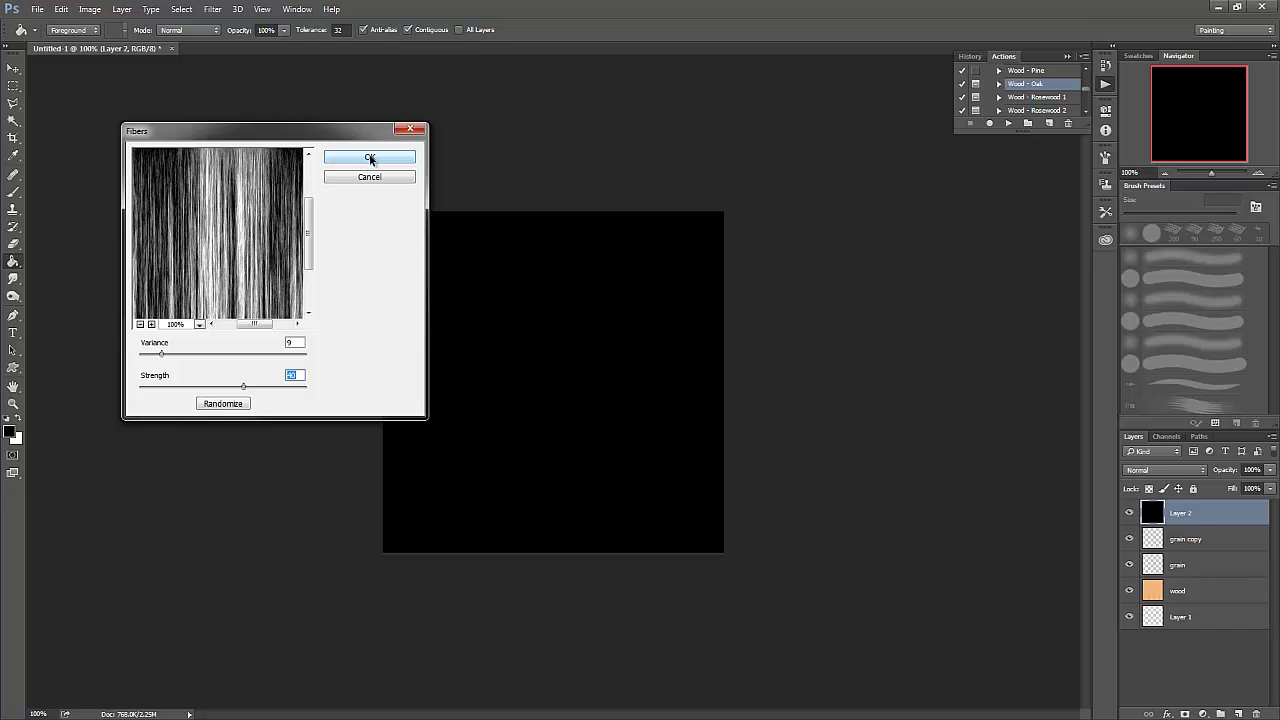
{"action": "left_click", "coordinate": [370, 158]}
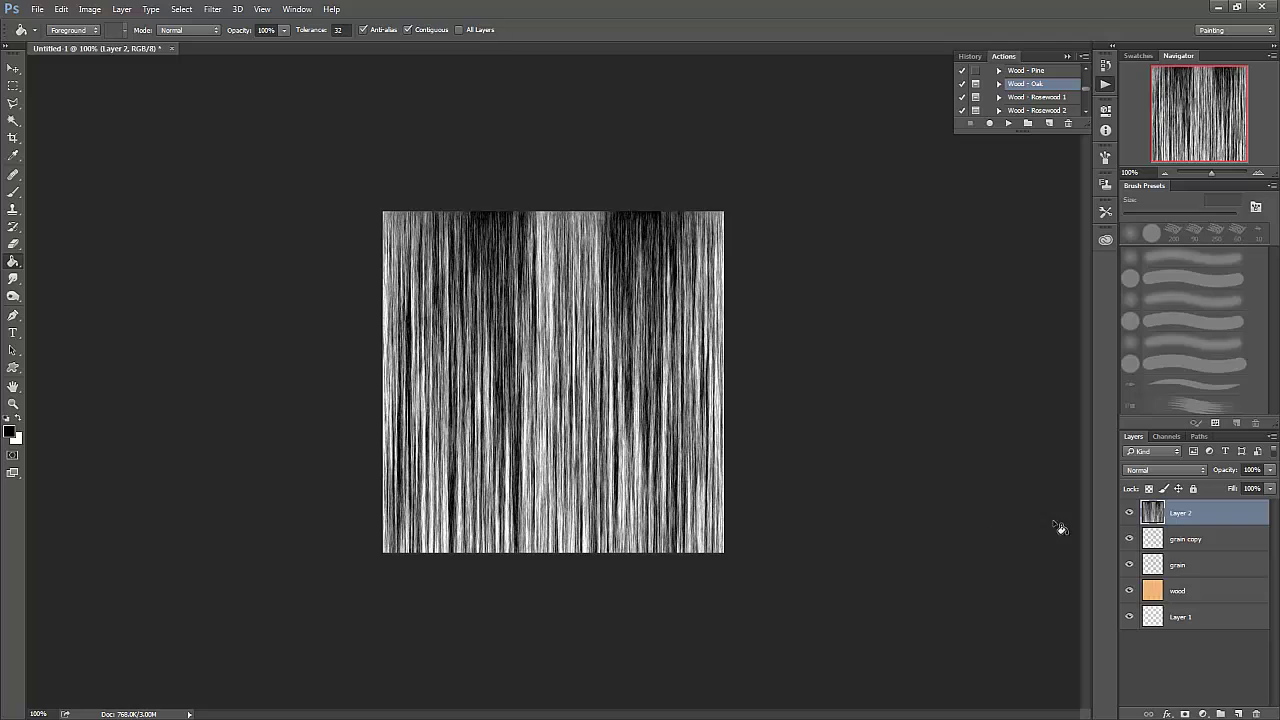
{"action": "left_click", "coordinate": [1203, 476]}
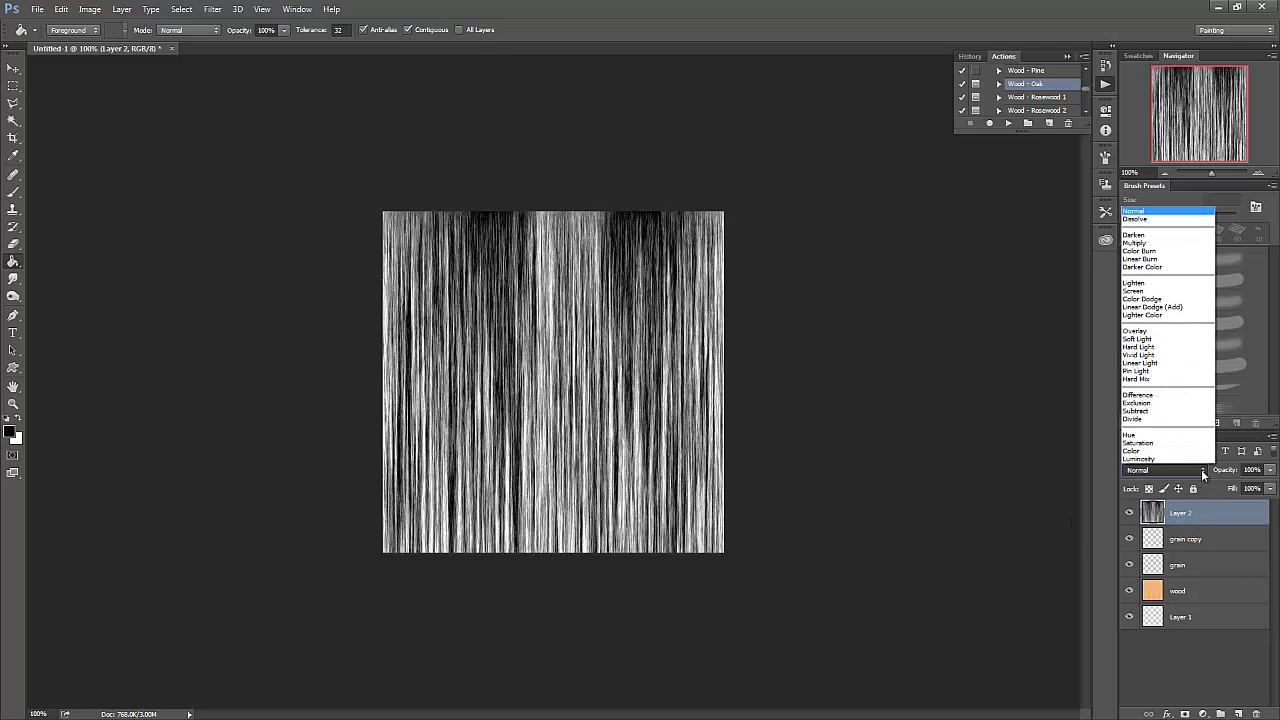
{"action": "left_click", "coordinate": [1149, 338]}
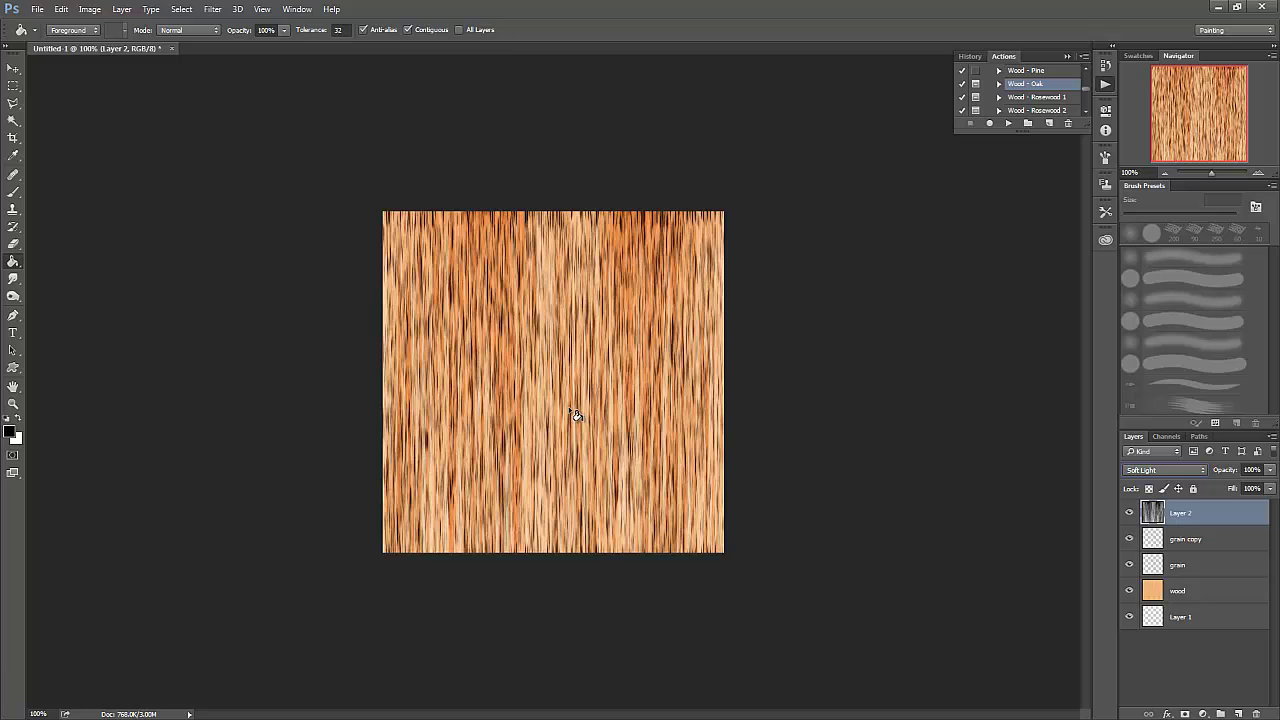
- Fill the wood layer with dark brown #774119 using the Paint Bucket
{"action": "left_click", "coordinate": [1188, 594]}
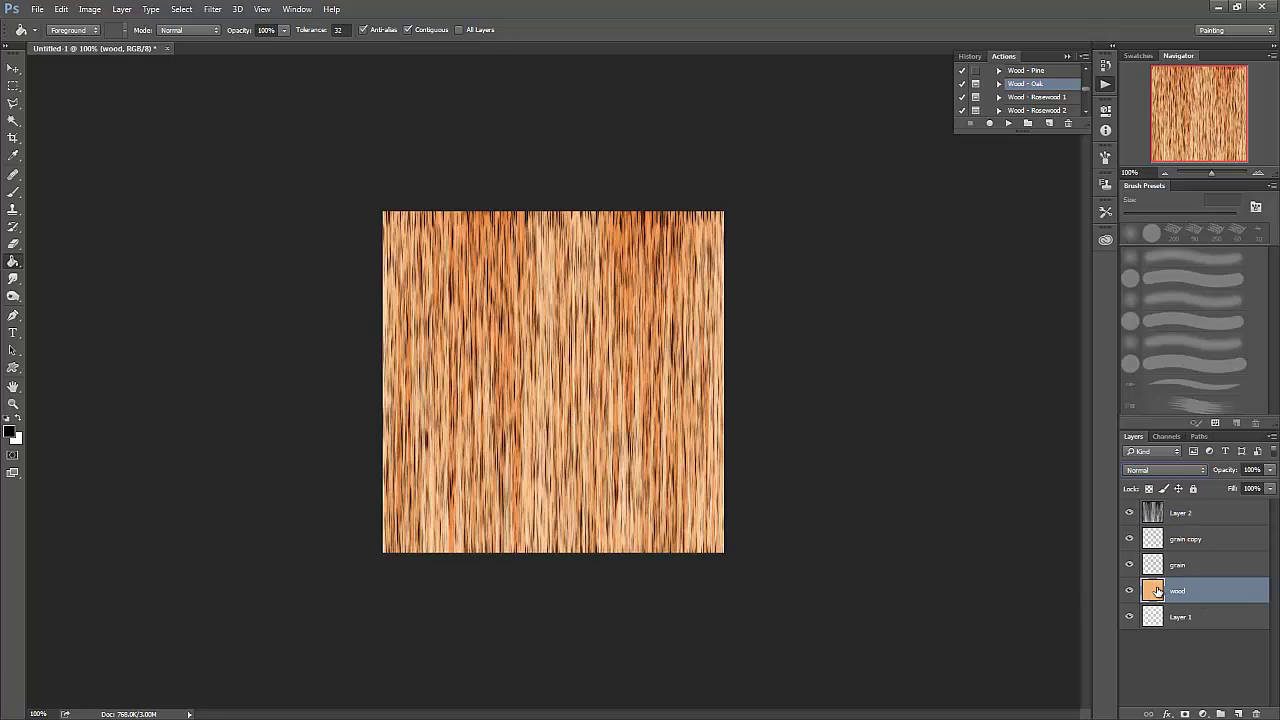
{"action": "left_click", "coordinate": [11, 433]}
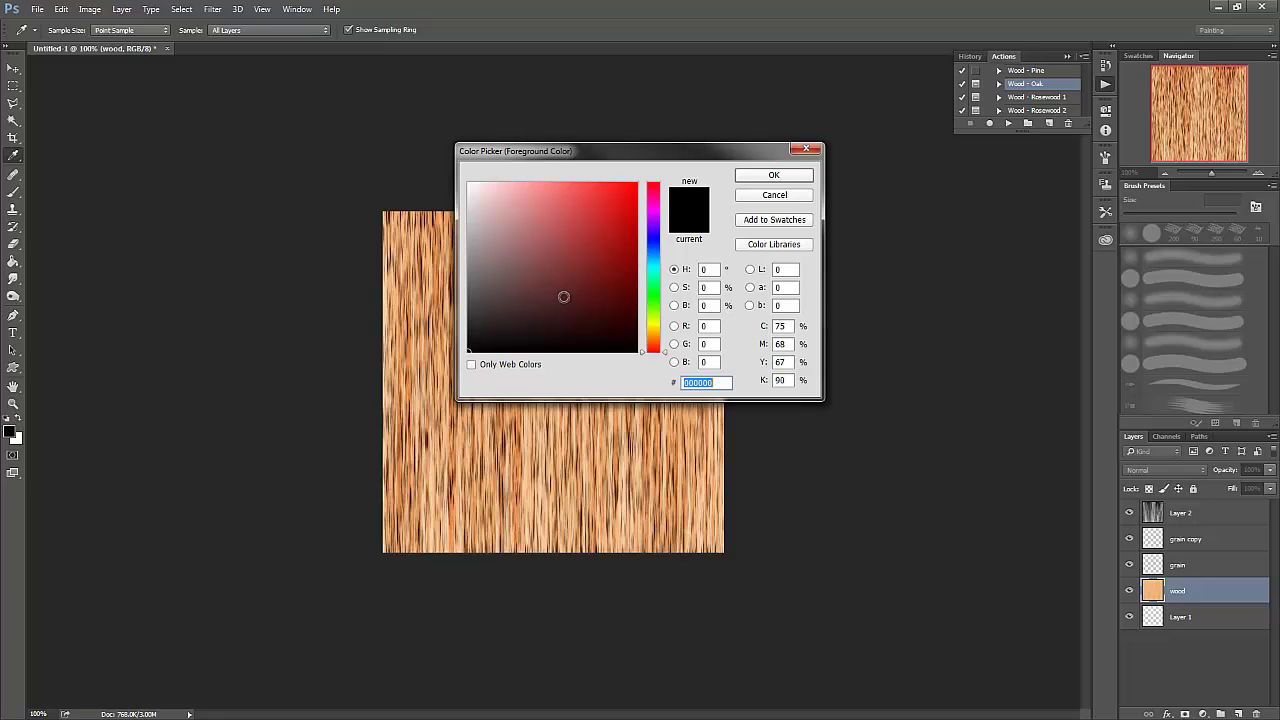
{"action": "left_click", "coordinate": [656, 342]}
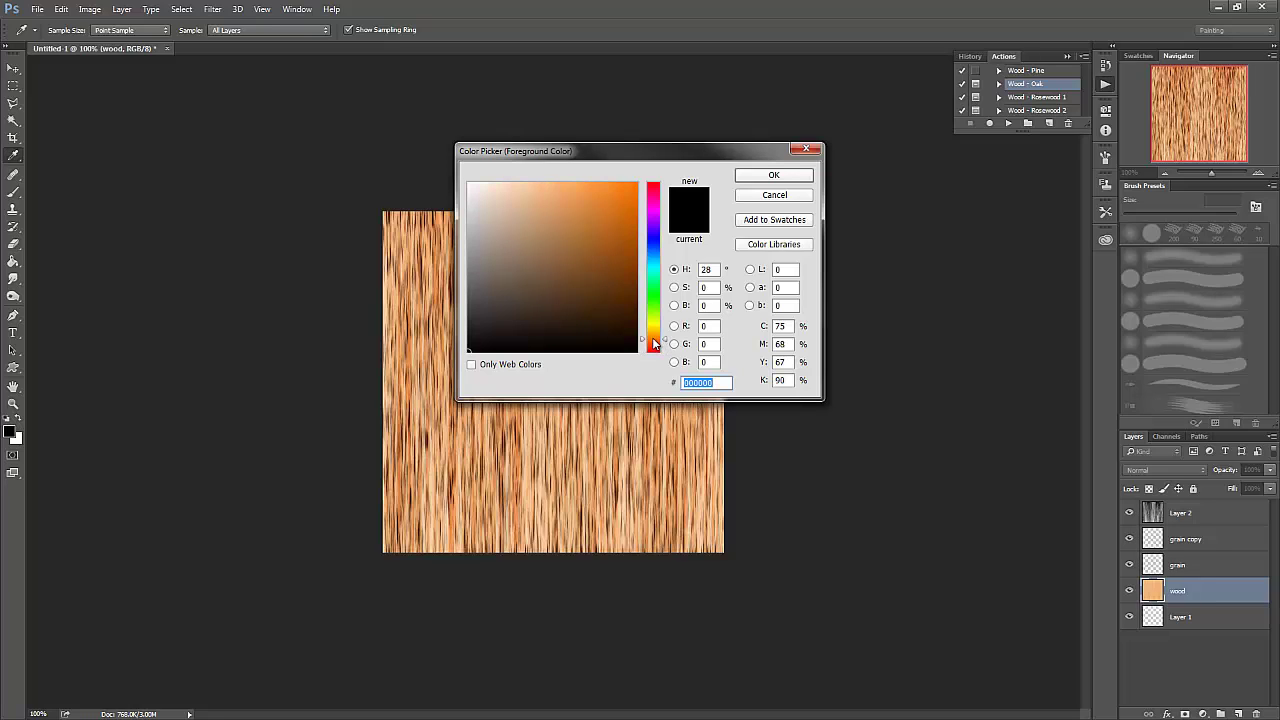
{"action": "left_click", "coordinate": [604, 267]}
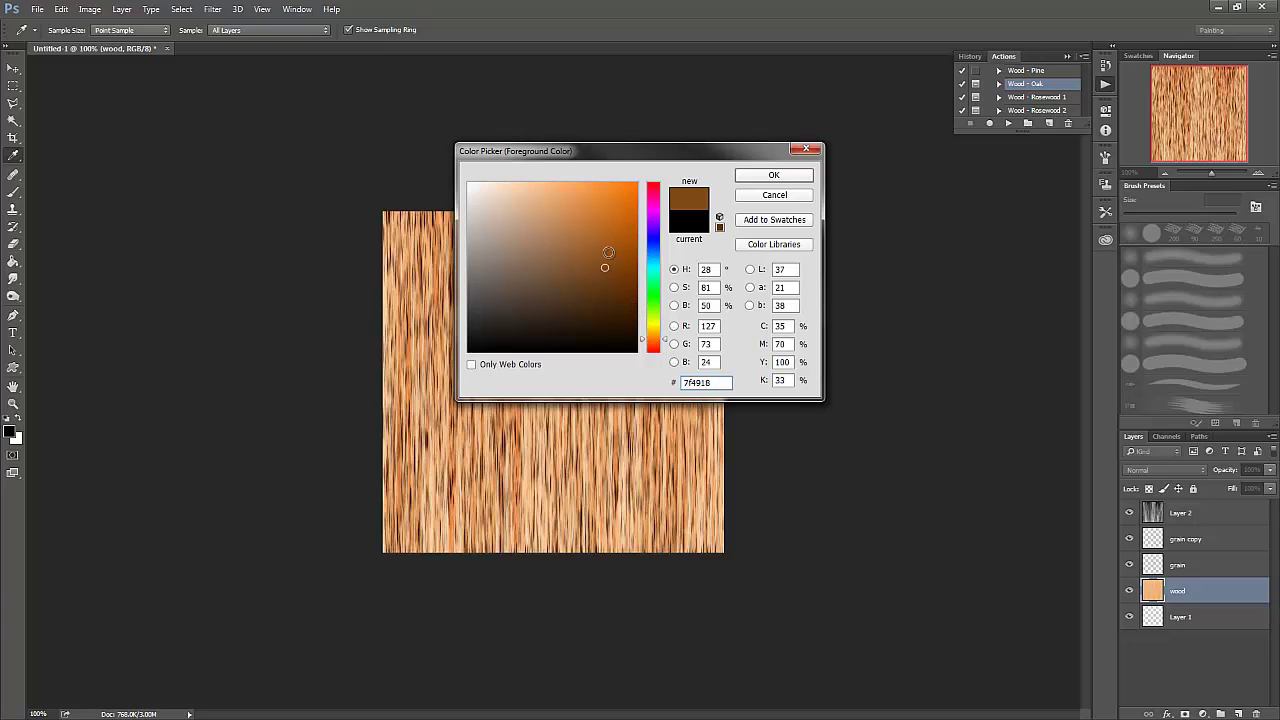
{"action": "left_click", "coordinate": [603, 255]}
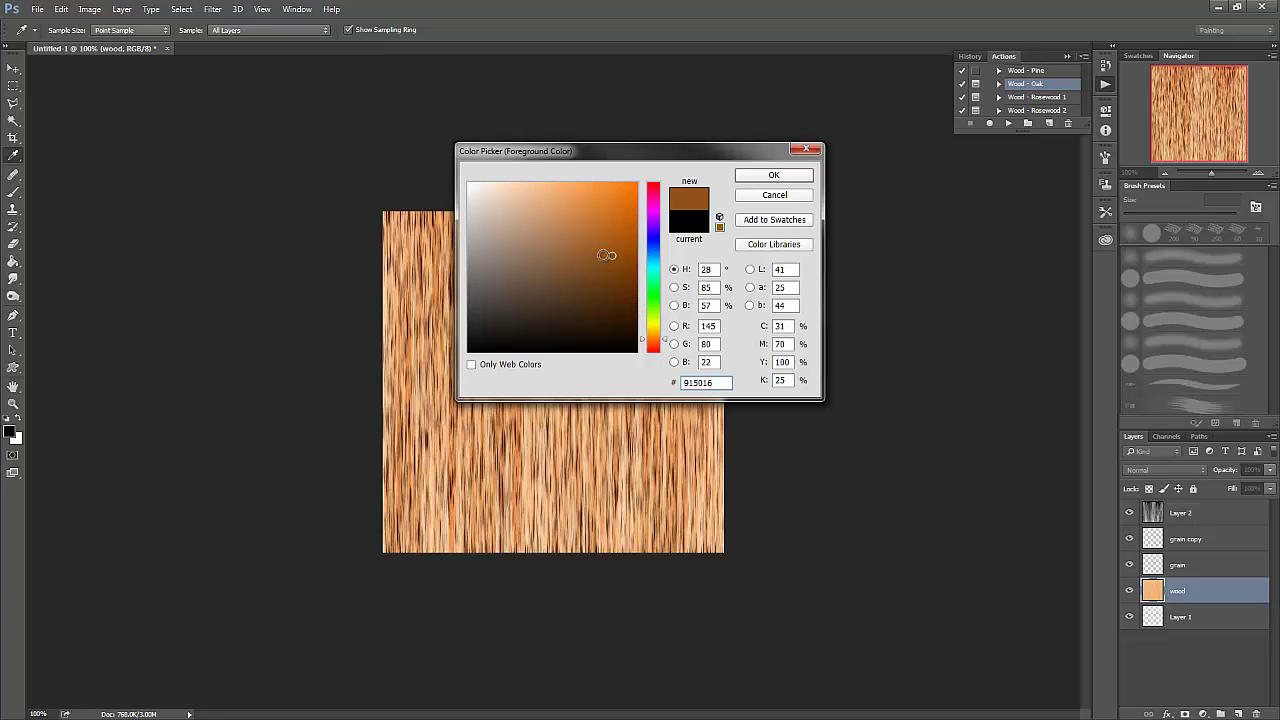
{"action": "left_click_drag", "start_coordinate": [655, 343], "coordinate": [656, 345]}
{"action": "left_click", "coordinate": [613, 241]}
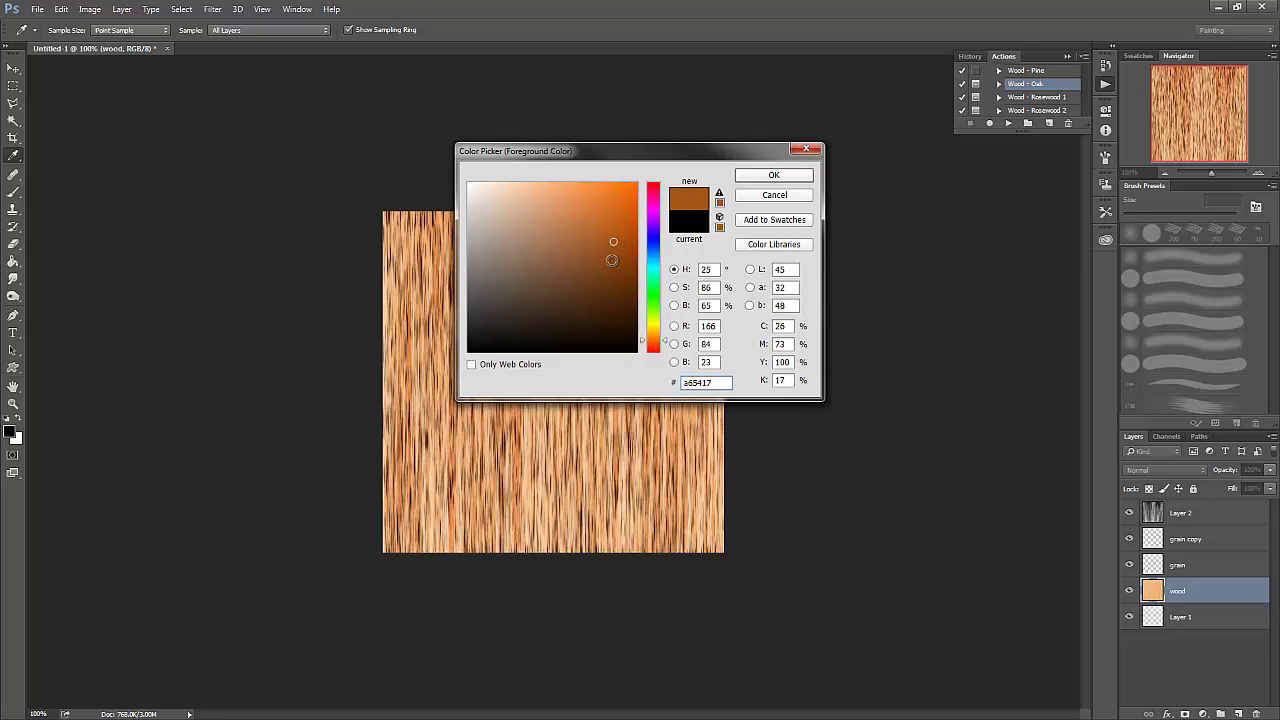
{"action": "left_click", "coordinate": [602, 272]}
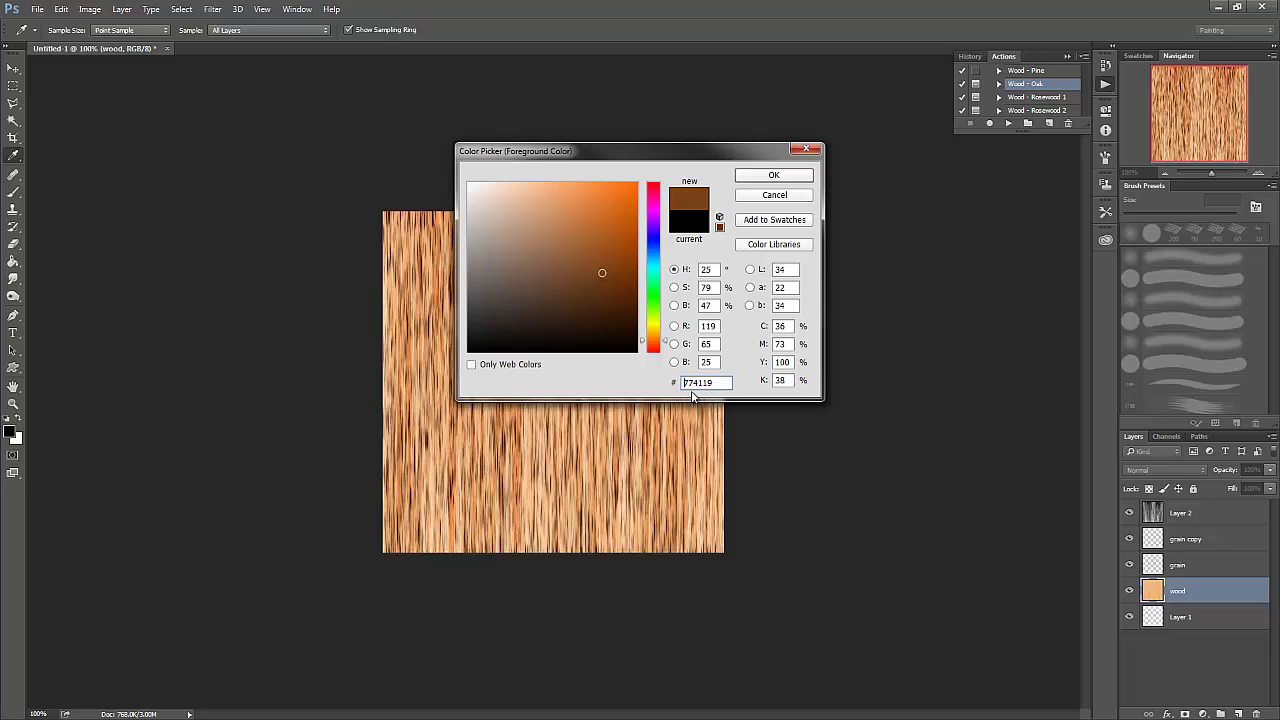
{"action": "left_click", "coordinate": [773, 175]}
{"action": "key", "text": "g"}
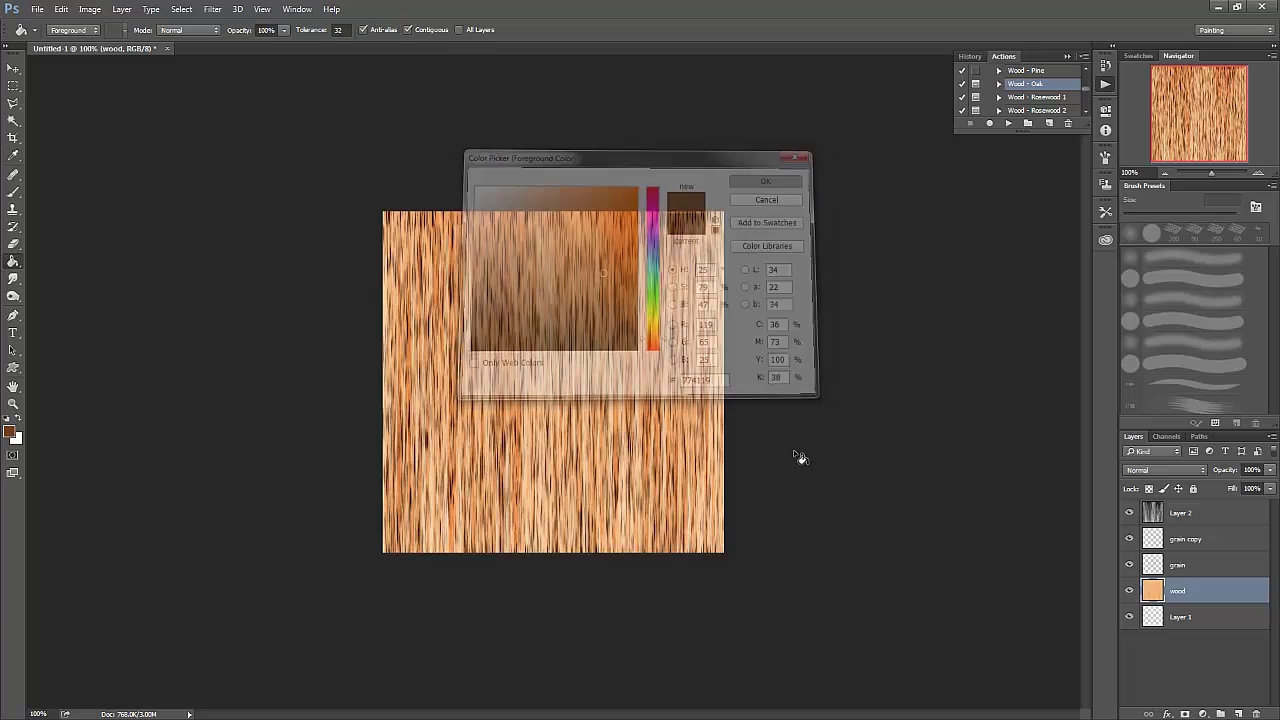
{"action": "left_click", "coordinate": [567, 377]}
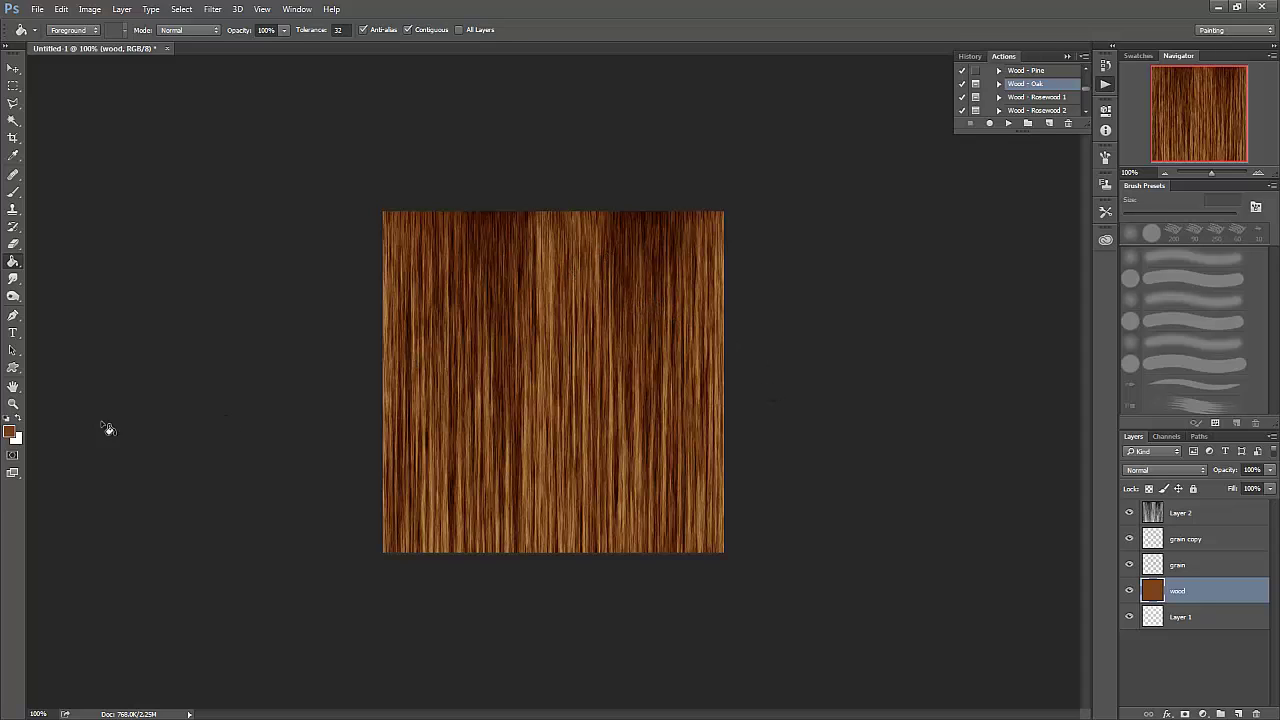
- Set the foreground color to the lighter brown #925a29 and fill the wood layer with it
{"action": "left_click", "coordinate": [10, 434]}
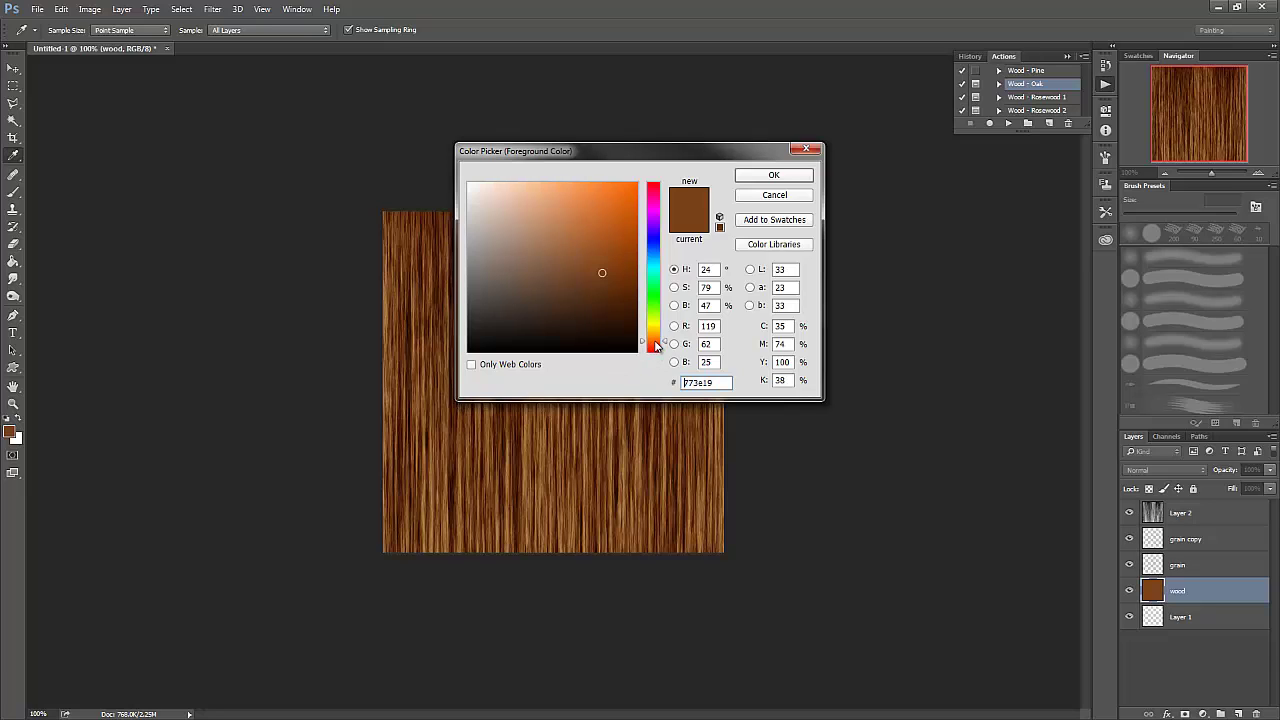
{"action": "left_click", "coordinate": [655, 340]}
{"action": "left_click", "coordinate": [590, 255]}
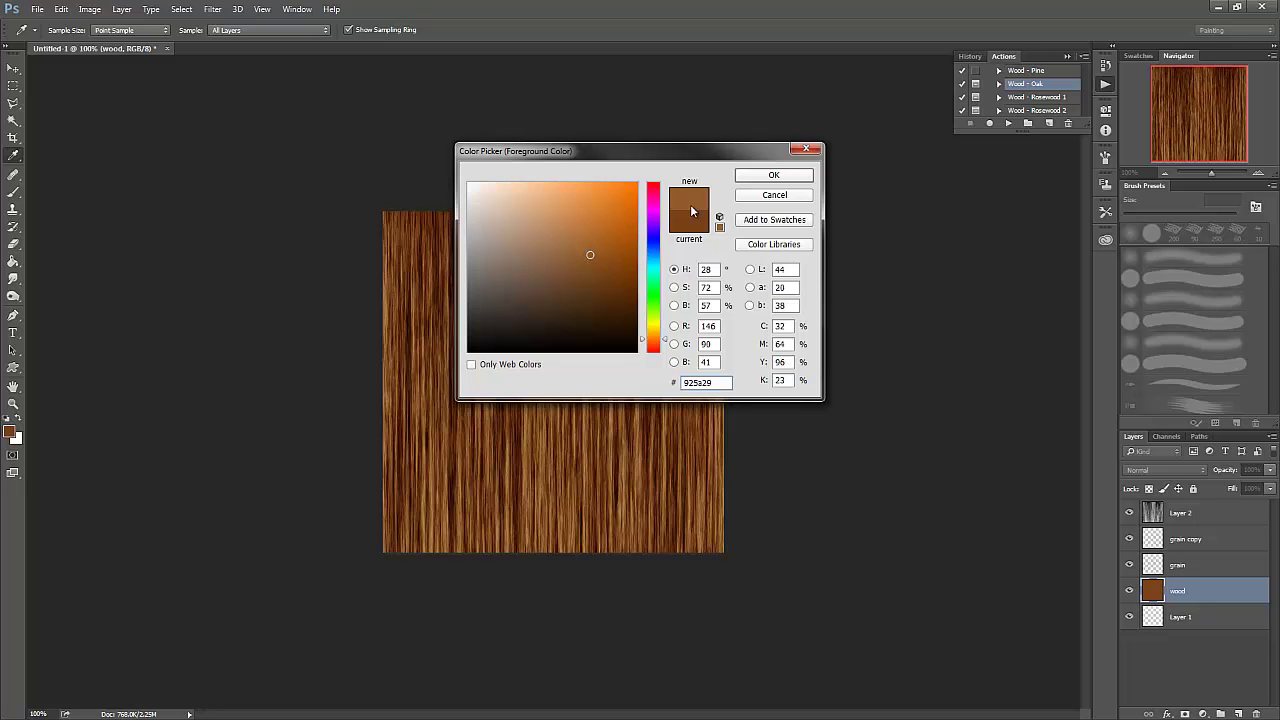
{"action": "left_click", "coordinate": [775, 177]}
{"action": "key", "text": "g"}
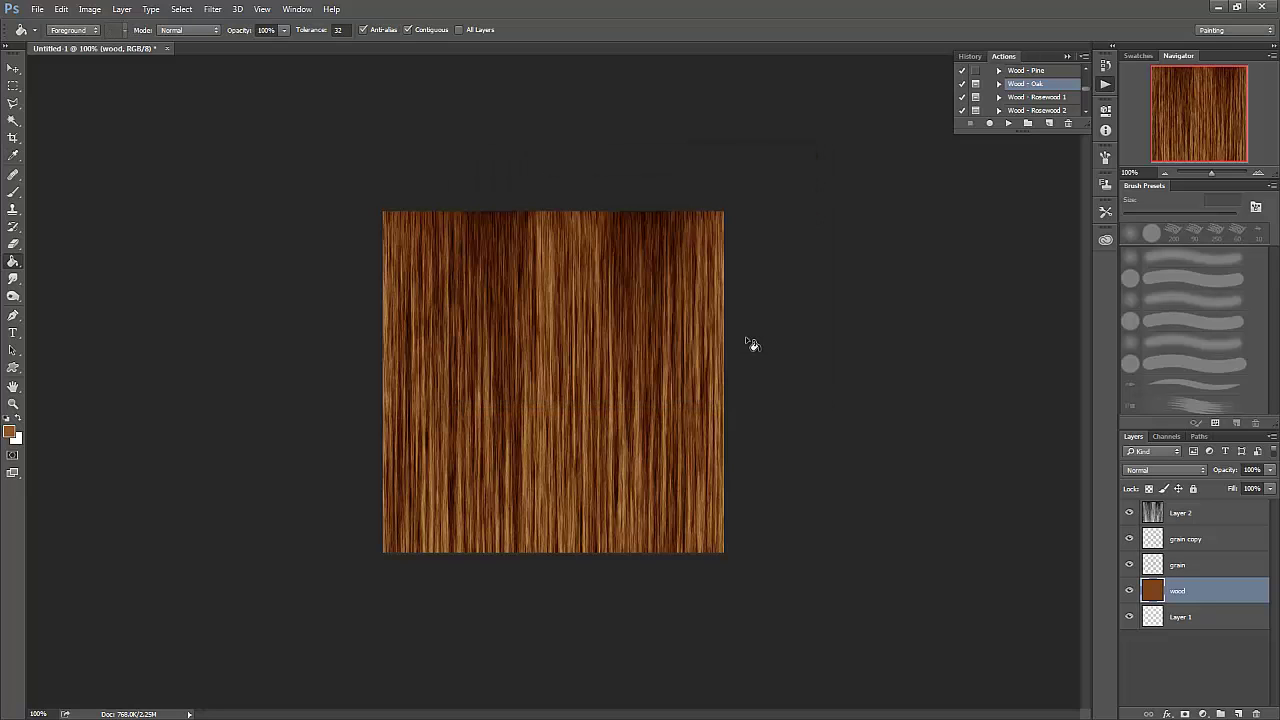
{"action": "left_click", "coordinate": [597, 380]}
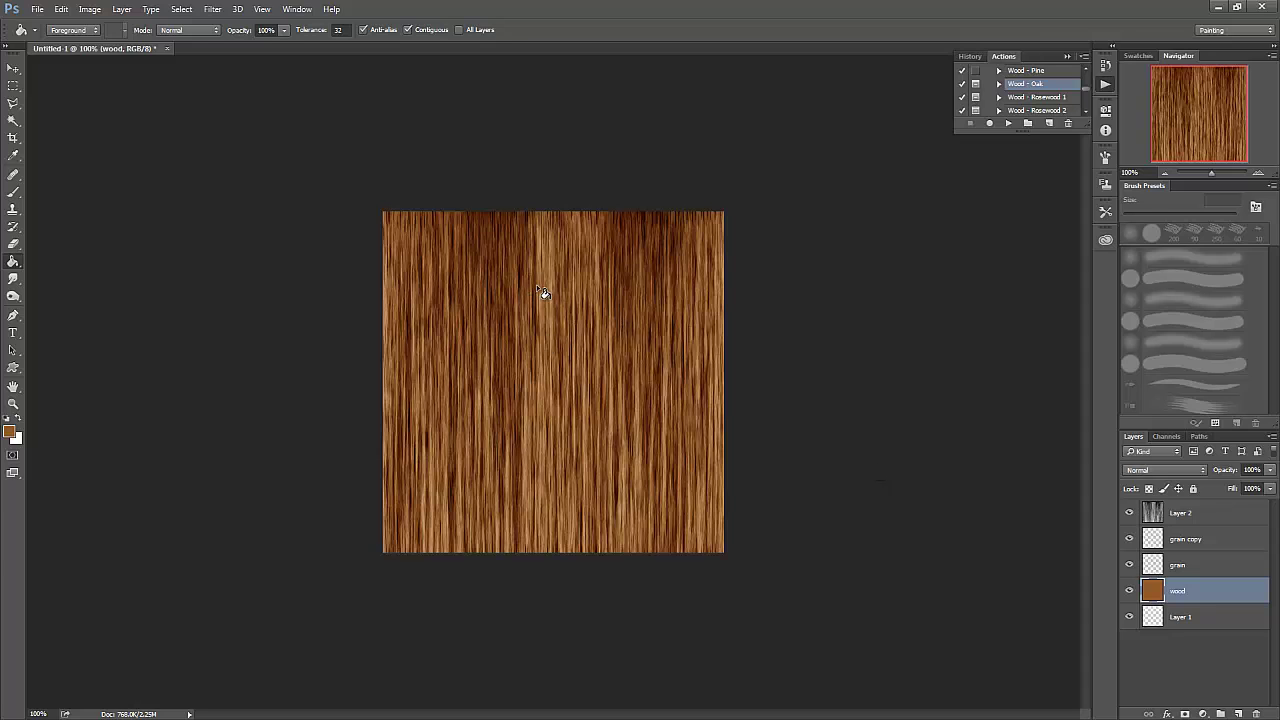
- Hide and show Layer 2 again to compare the texture with and without the fibers
{"action": "left_click", "coordinate": [1130, 514]}
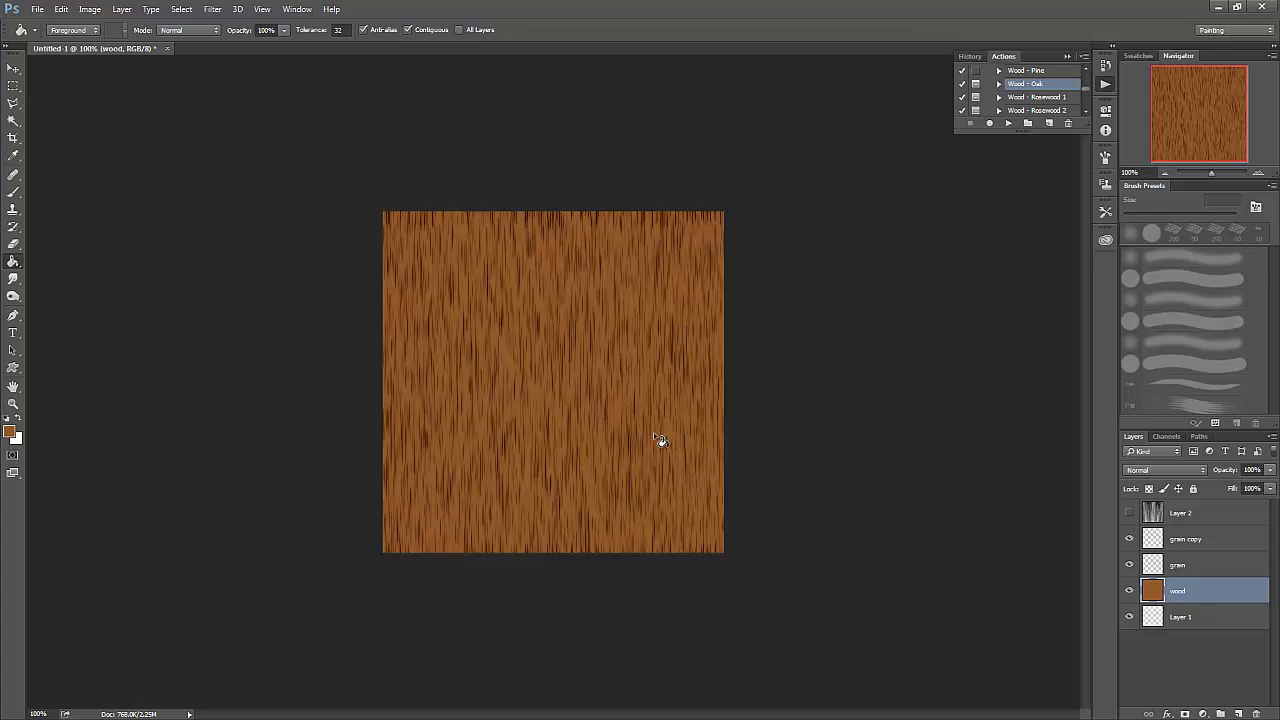
{"action": "left_click", "coordinate": [1130, 514]}
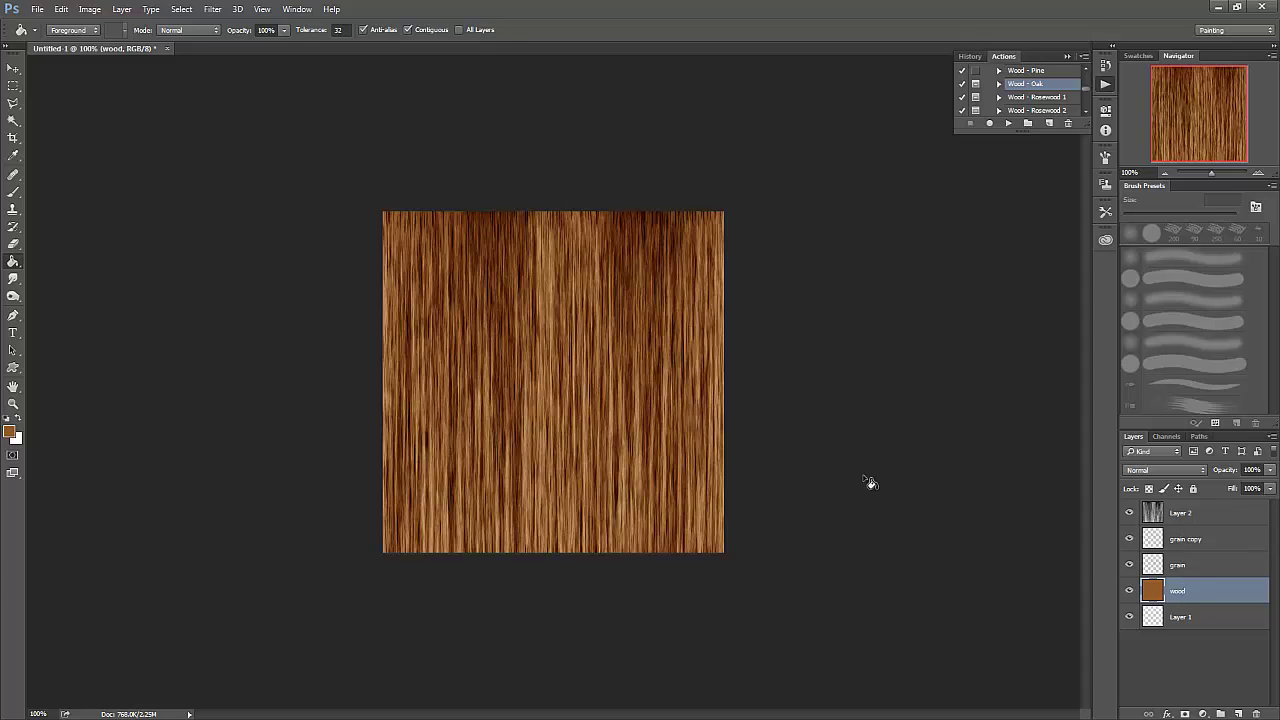
- Add a new layer above Layer 2 and set its blend mode to Overlay
{"action": "left_click", "coordinate": [1207, 518]}
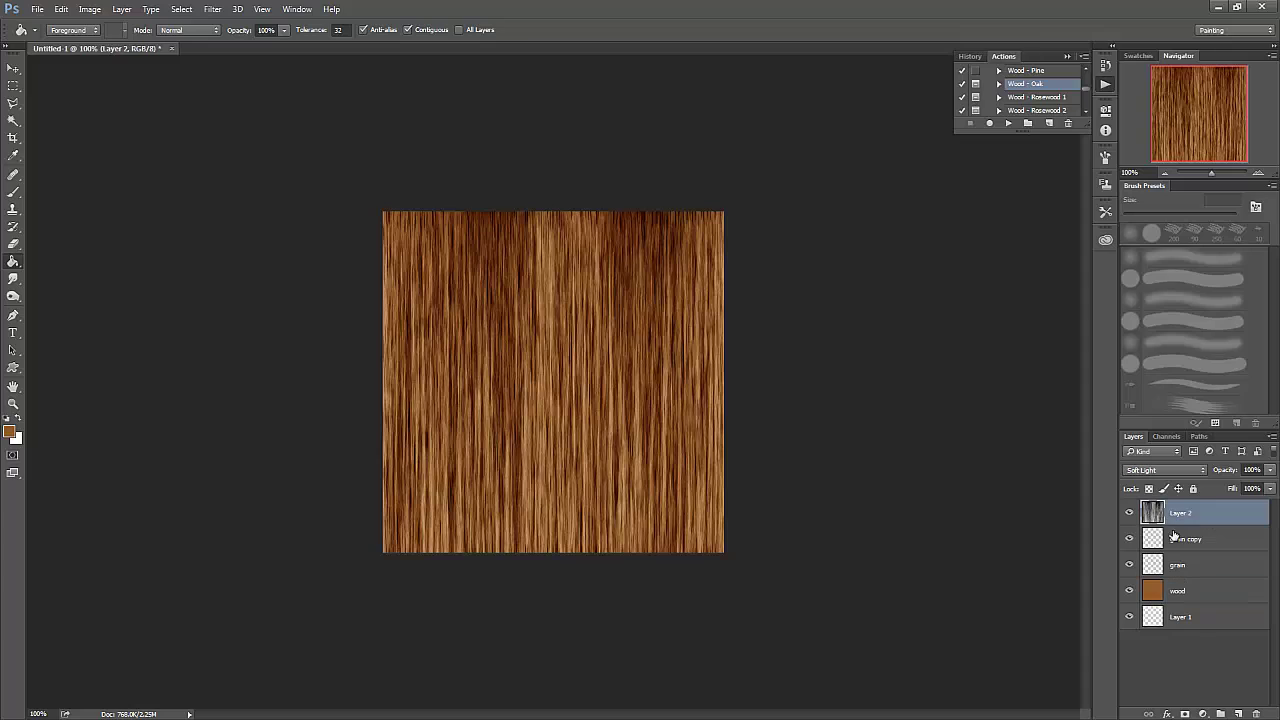
{"action": "left_click", "coordinate": [1238, 714]}
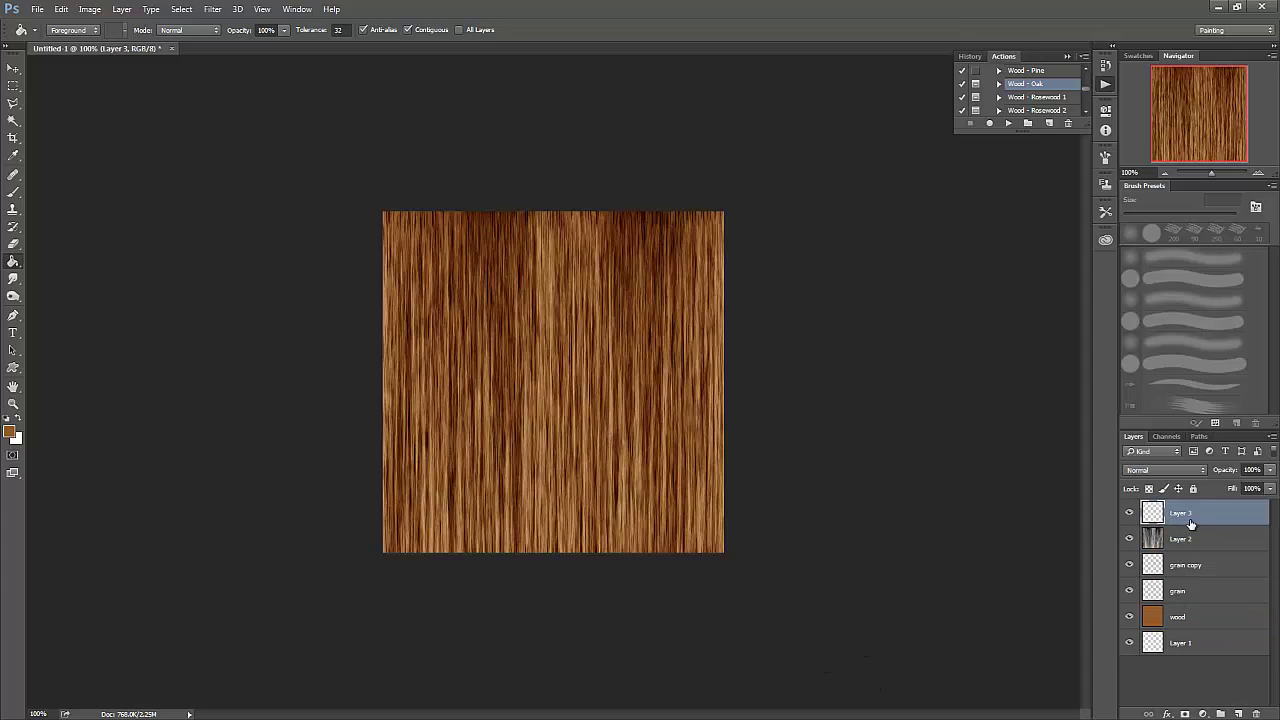
{"action": "left_click", "coordinate": [1203, 471]}
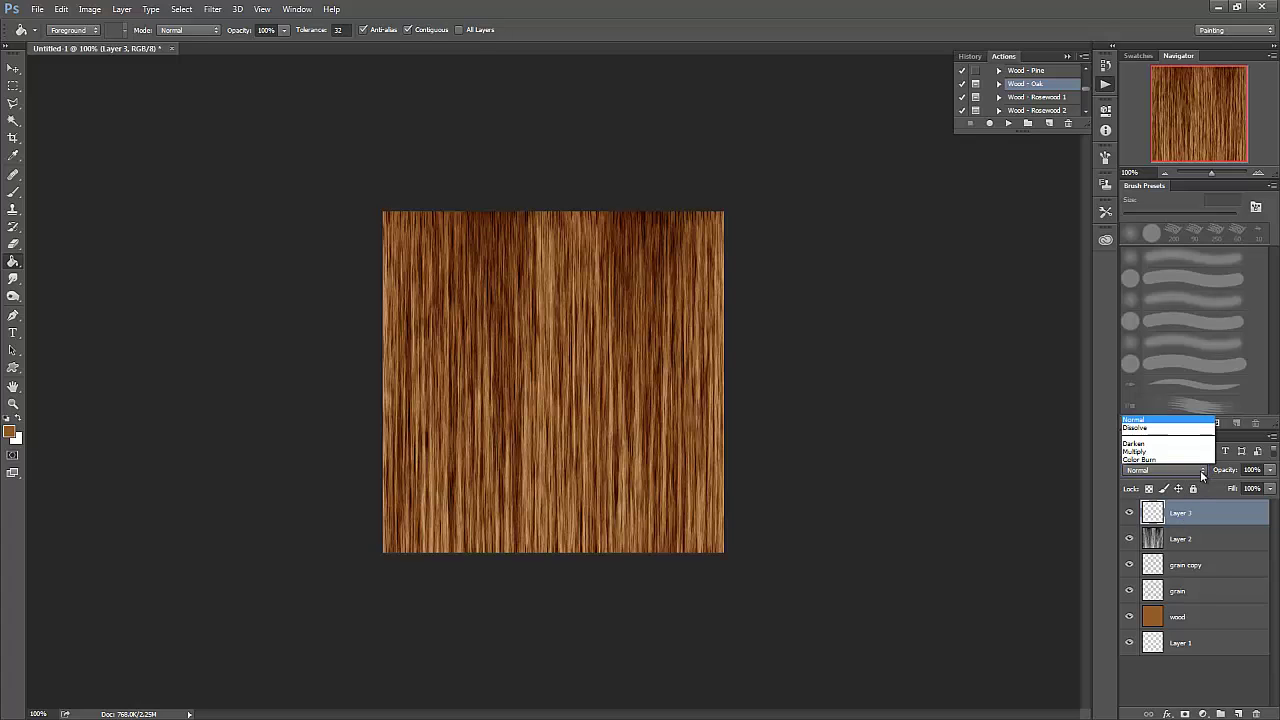
{"action": "left_click", "coordinate": [1148, 330]}
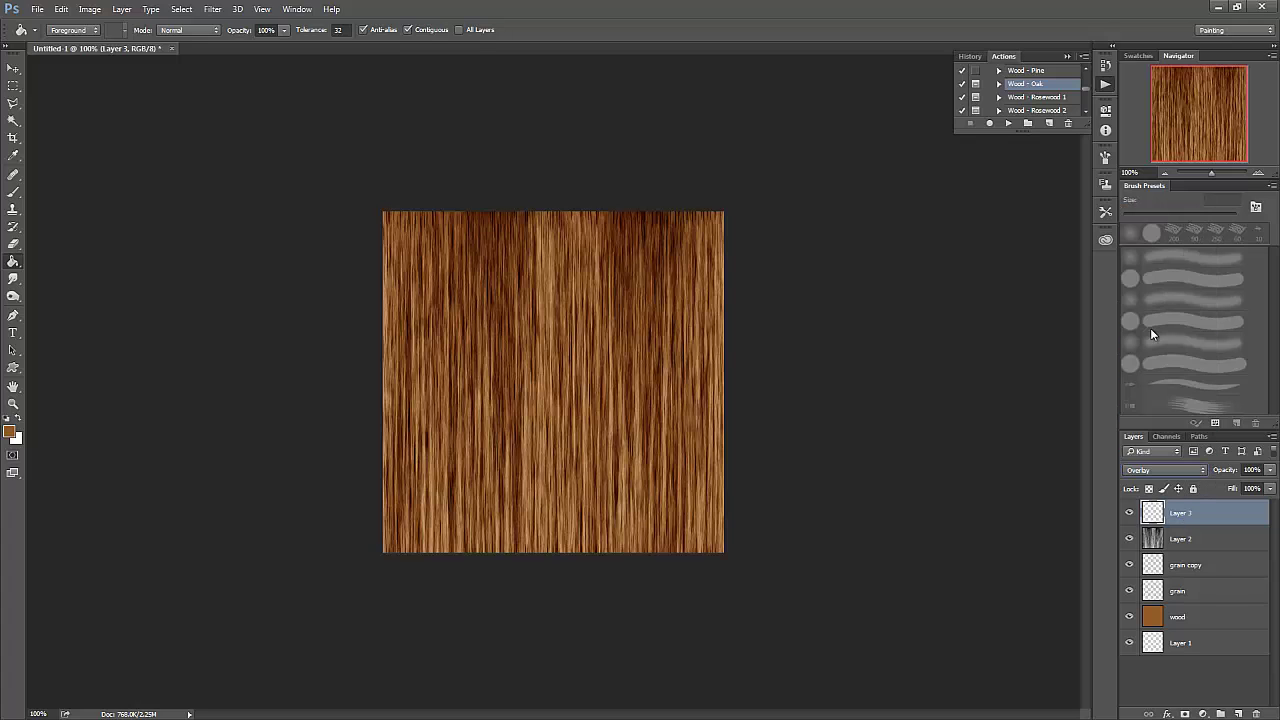
- Set the foreground color to neutral gray #7c7c7c and fill Layer 3 with it
{"action": "left_click", "coordinate": [12, 431]}
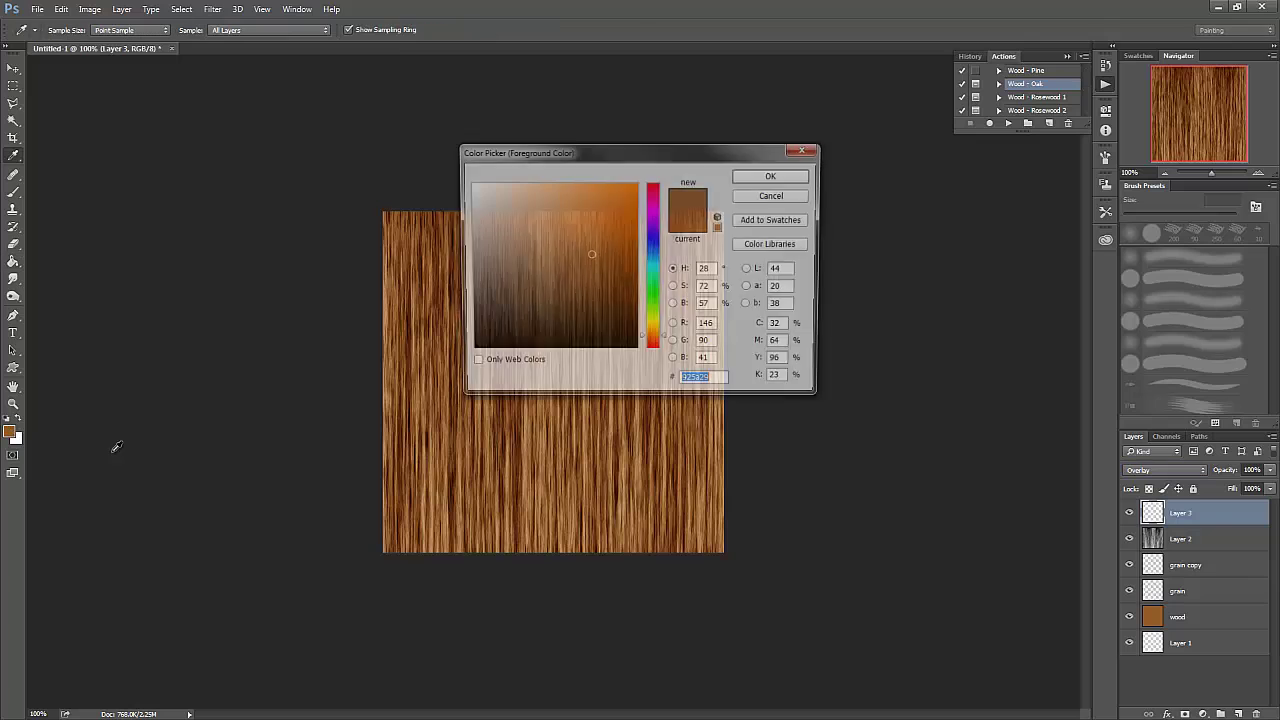
{"action": "left_click_drag", "start_coordinate": [560, 257], "coordinate": [435, 266]}
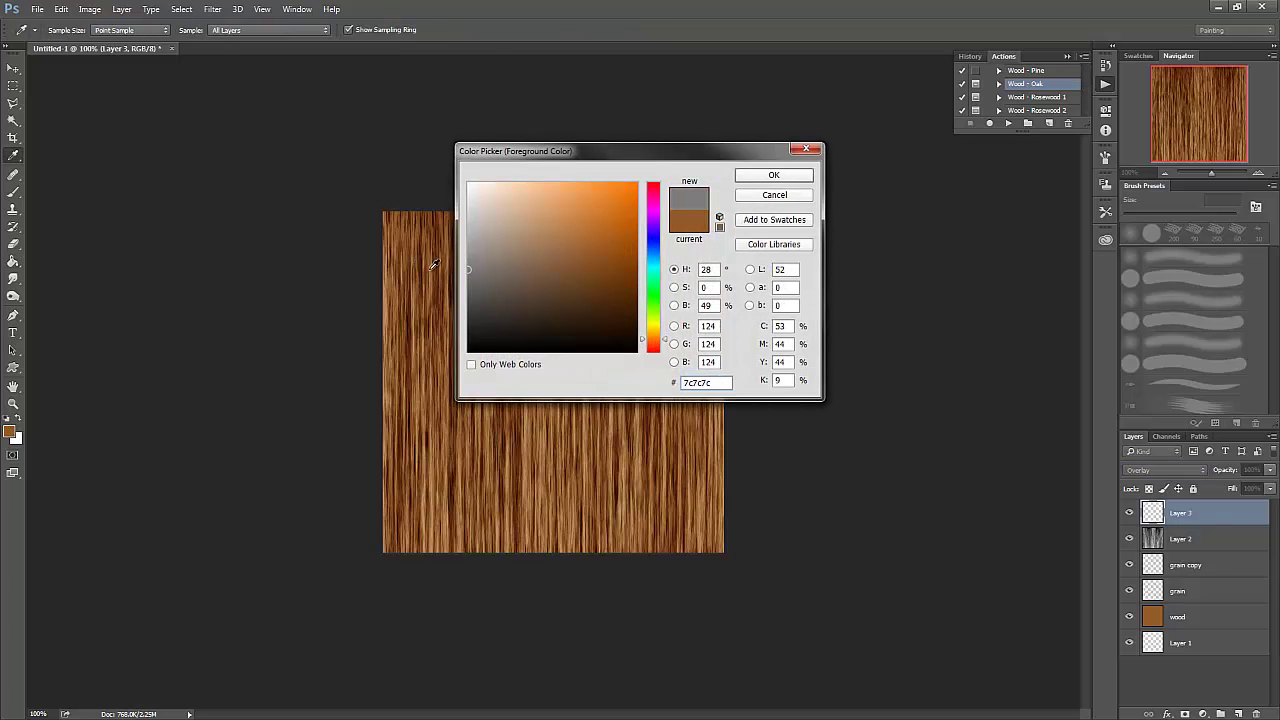
{"action": "left_click", "coordinate": [773, 175]}
{"action": "key", "text": "g"}
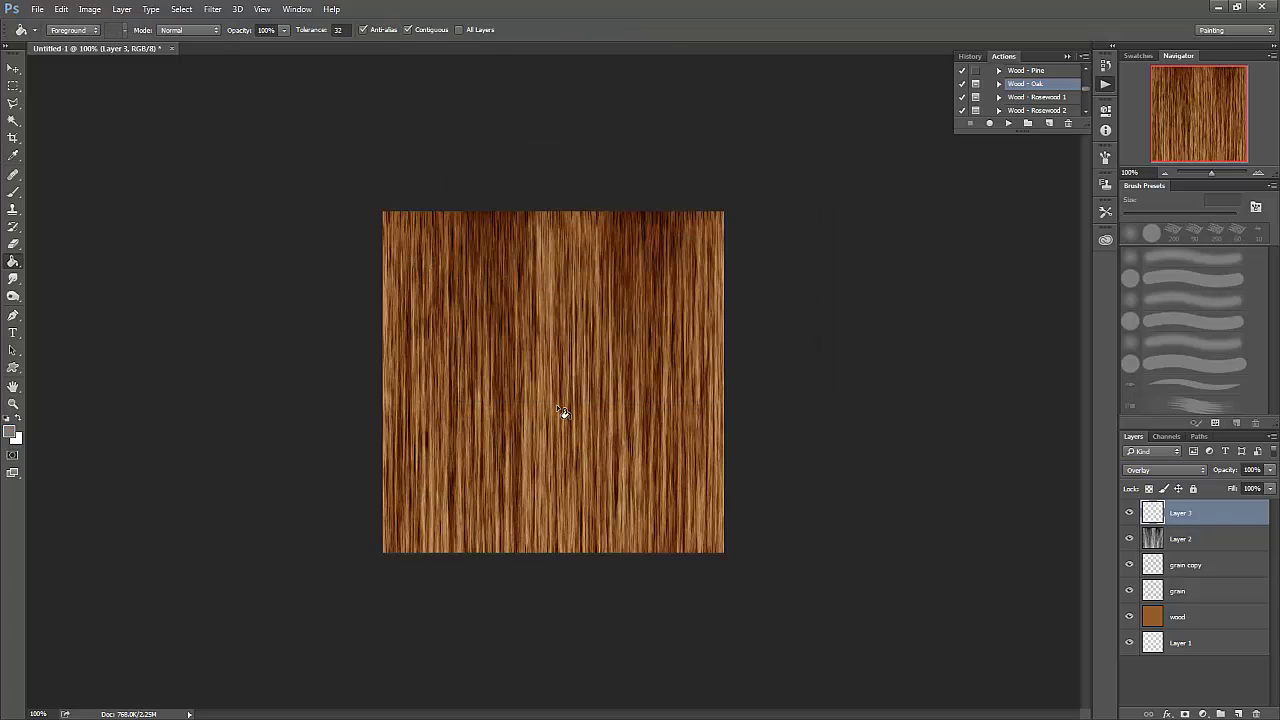
{"action": "left_click", "coordinate": [655, 497]}
- Switch Layer 3 to Normal blending to view its gray fill, and return it to Overlay
{"action": "left_click", "coordinate": [1204, 479]}
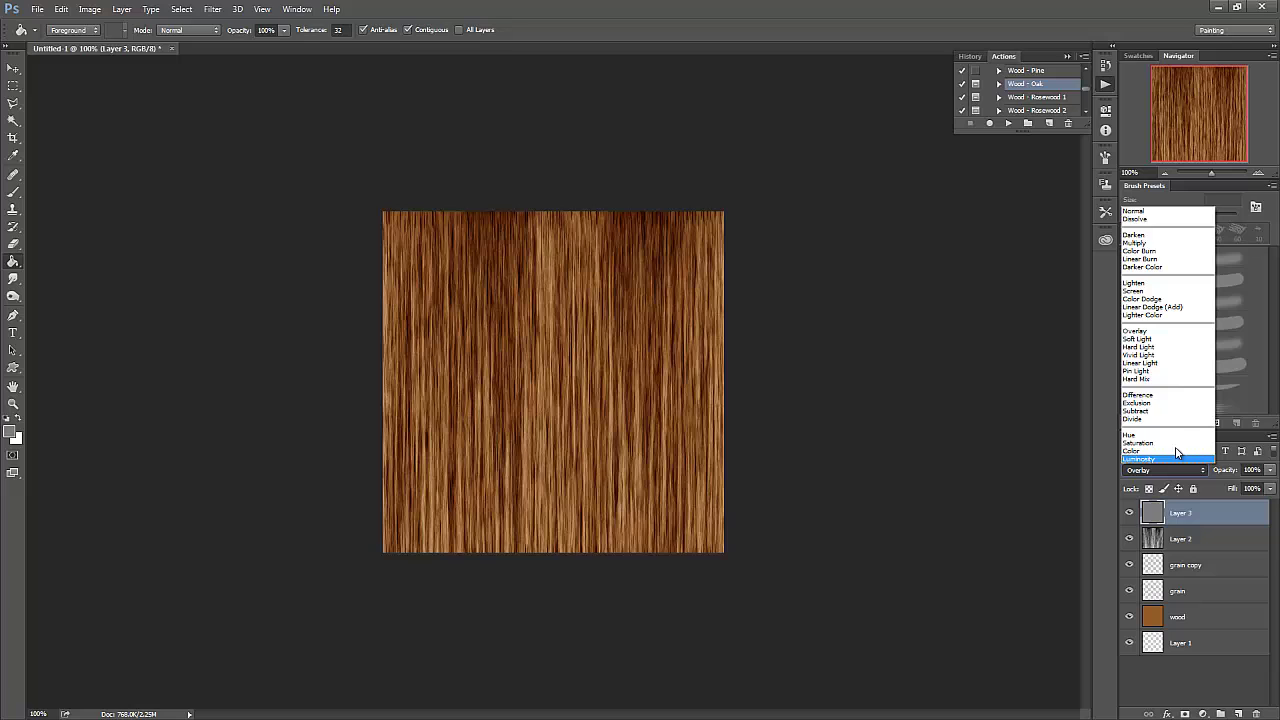
{"action": "left_click", "coordinate": [1150, 210]}
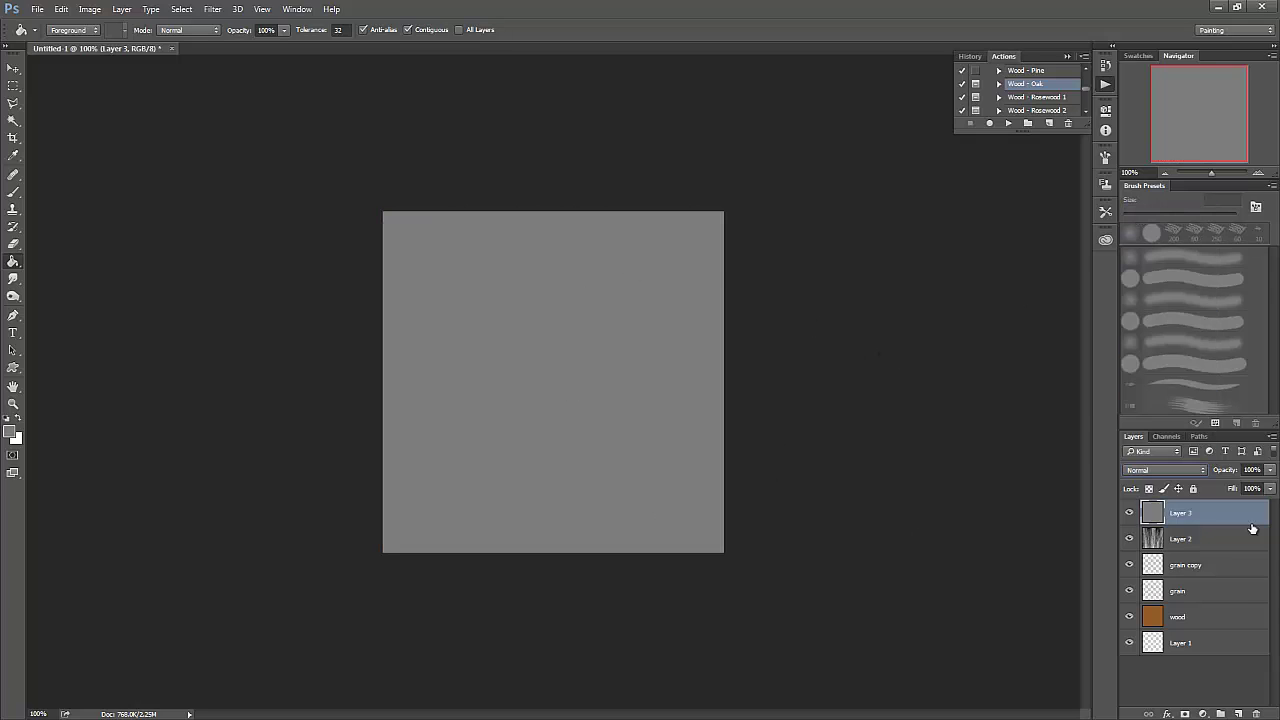
{"action": "left_click", "coordinate": [1206, 476]}
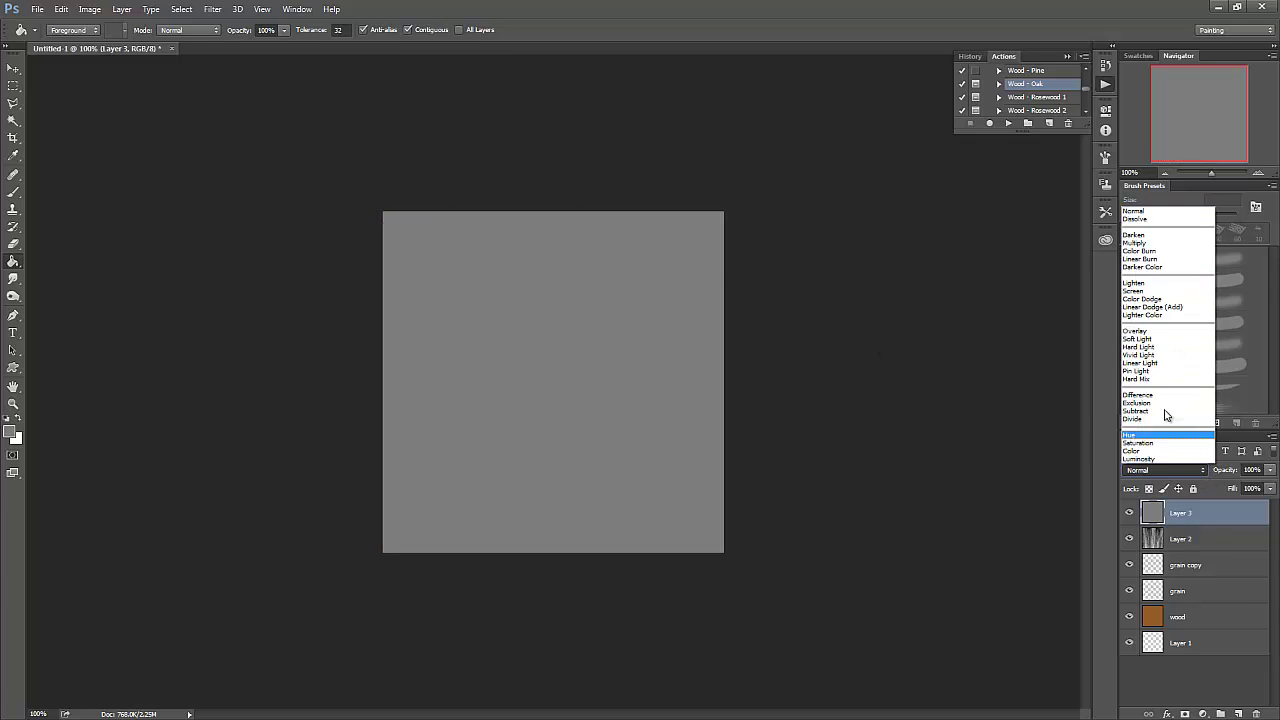
{"action": "left_click", "coordinate": [1141, 331]}
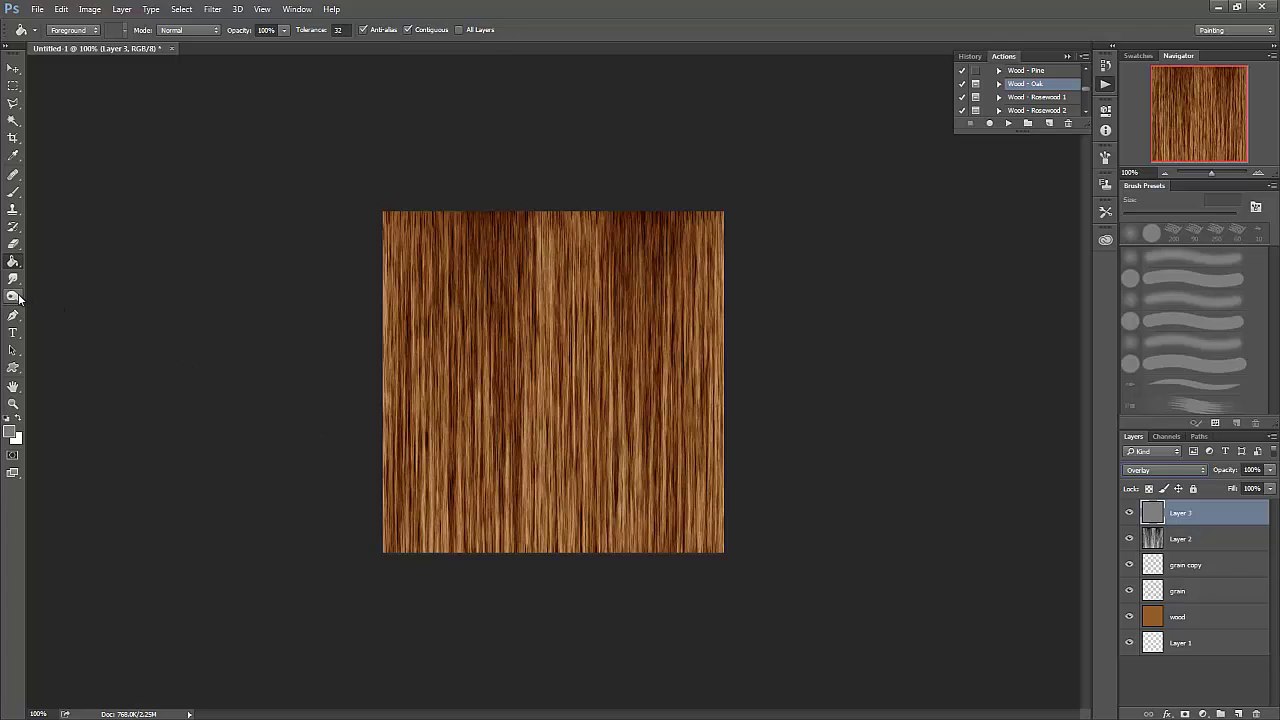
- Reduce the Dodge Tool's brush to 175 px and lighten the upper-left area of the wood on Layer 3
{"action": "left_click", "coordinate": [14, 296]}
{"action": "right_click", "coordinate": [14, 296]}
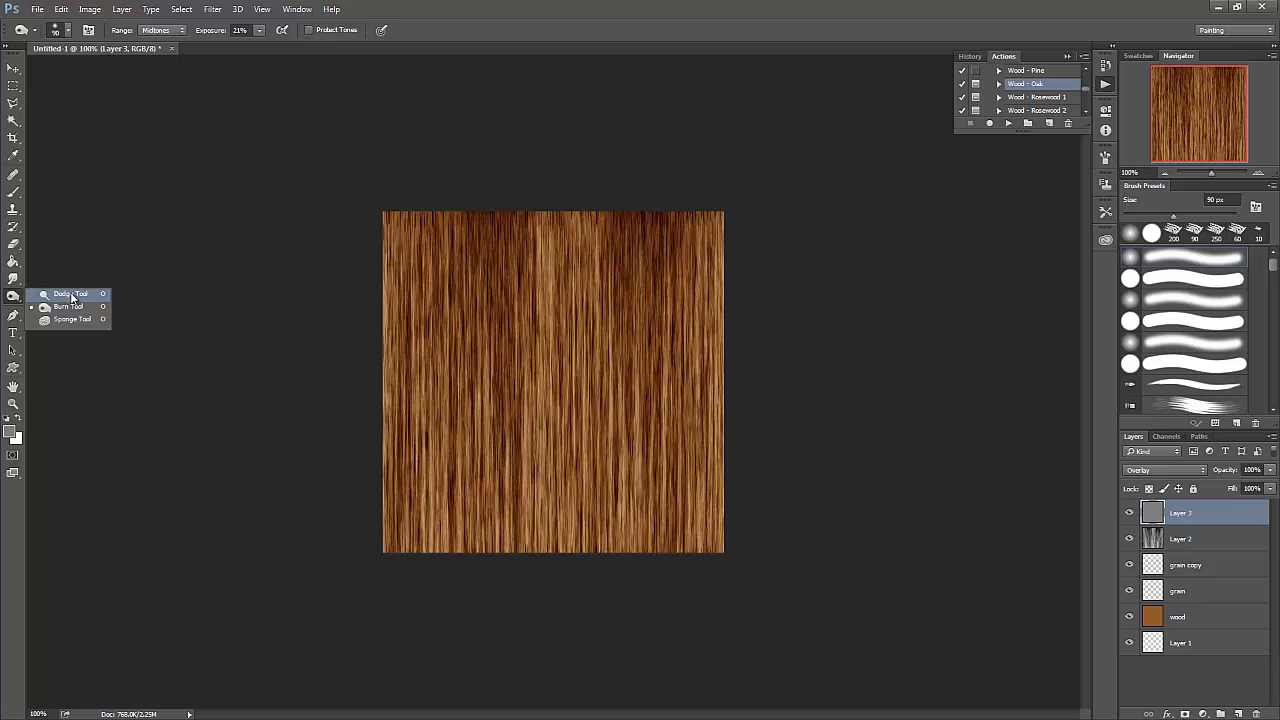
{"action": "left_click", "coordinate": [57, 295]}
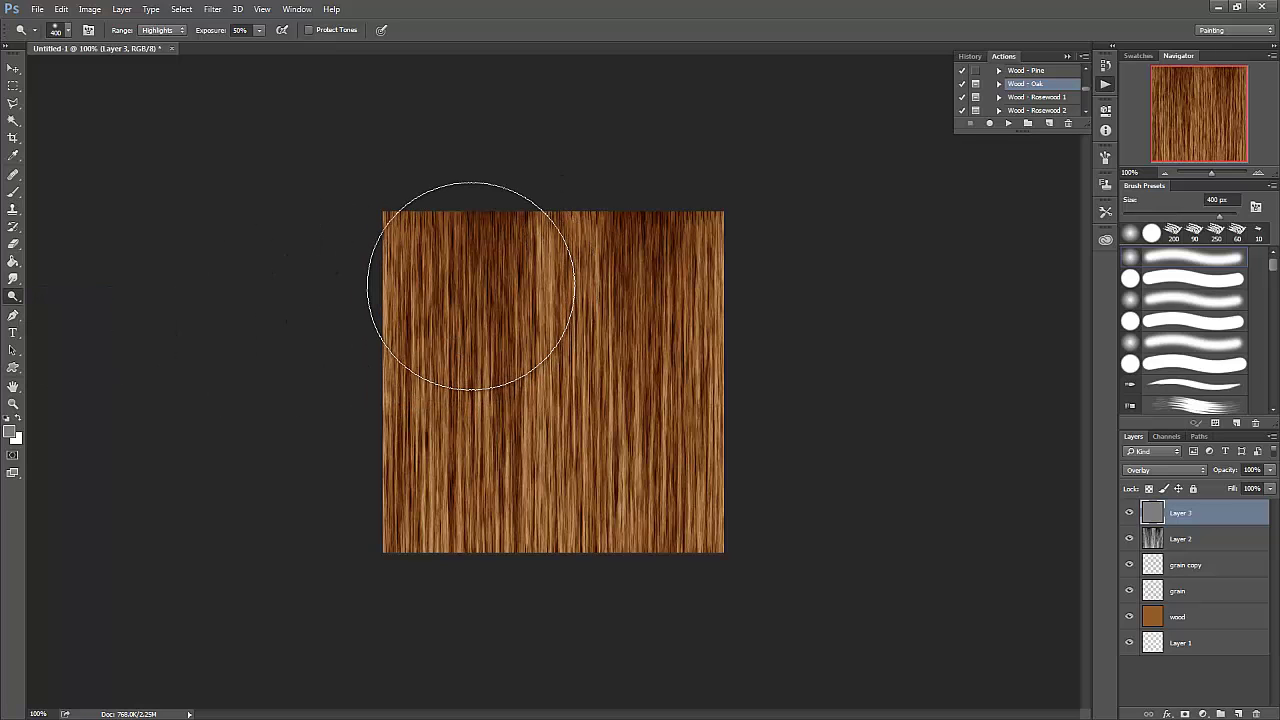
{"action": "key", "text": "bracketleft"}
{"action": "key", "text": "bracketleft"}
{"action": "key", "text": "bracketleft"}
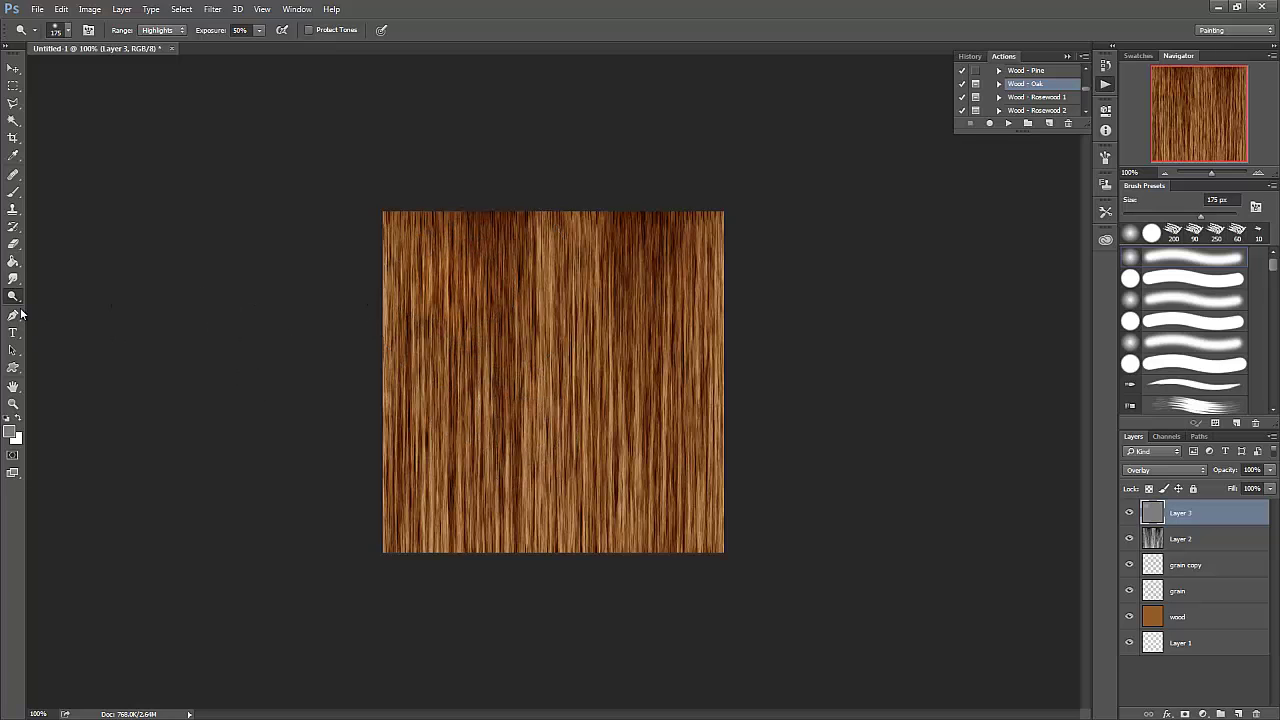
- Darken patches across the upper, middle and lower-left wood on Layer 3 using the Burn Tool with a brush enlarged to 175 px
{"action": "left_click", "coordinate": [16, 297]}
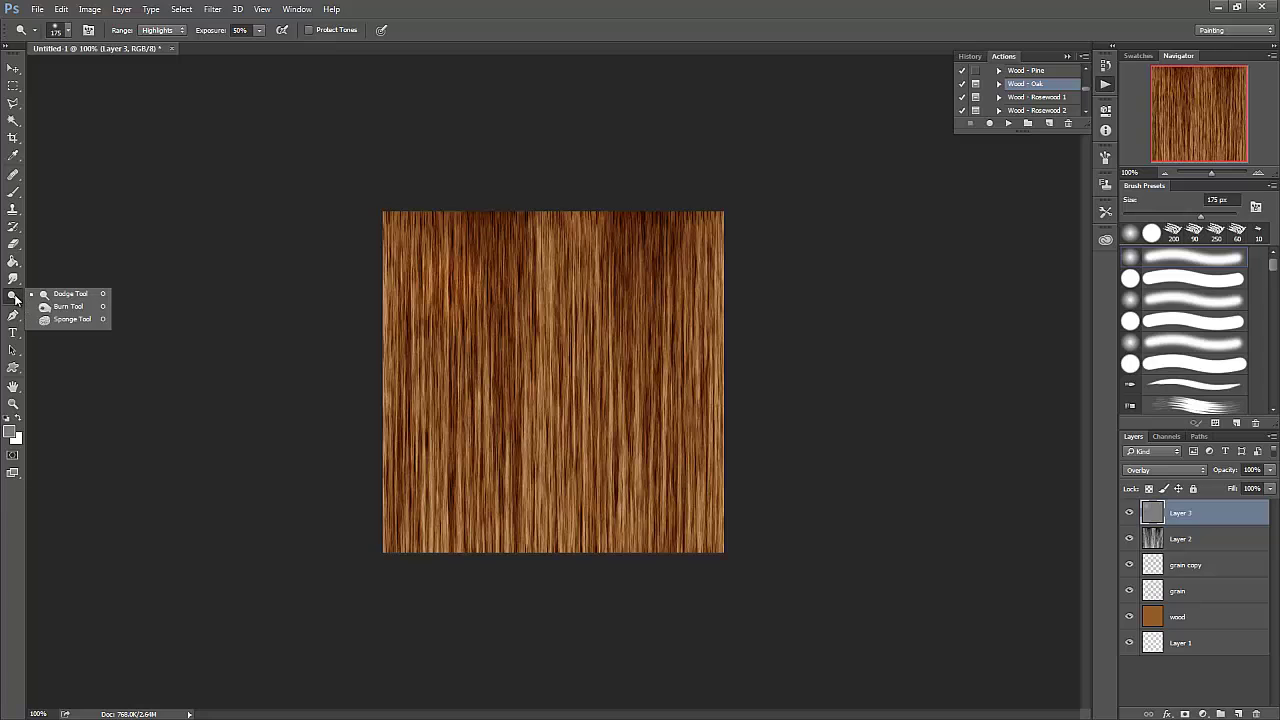
{"action": "left_click", "coordinate": [68, 307]}
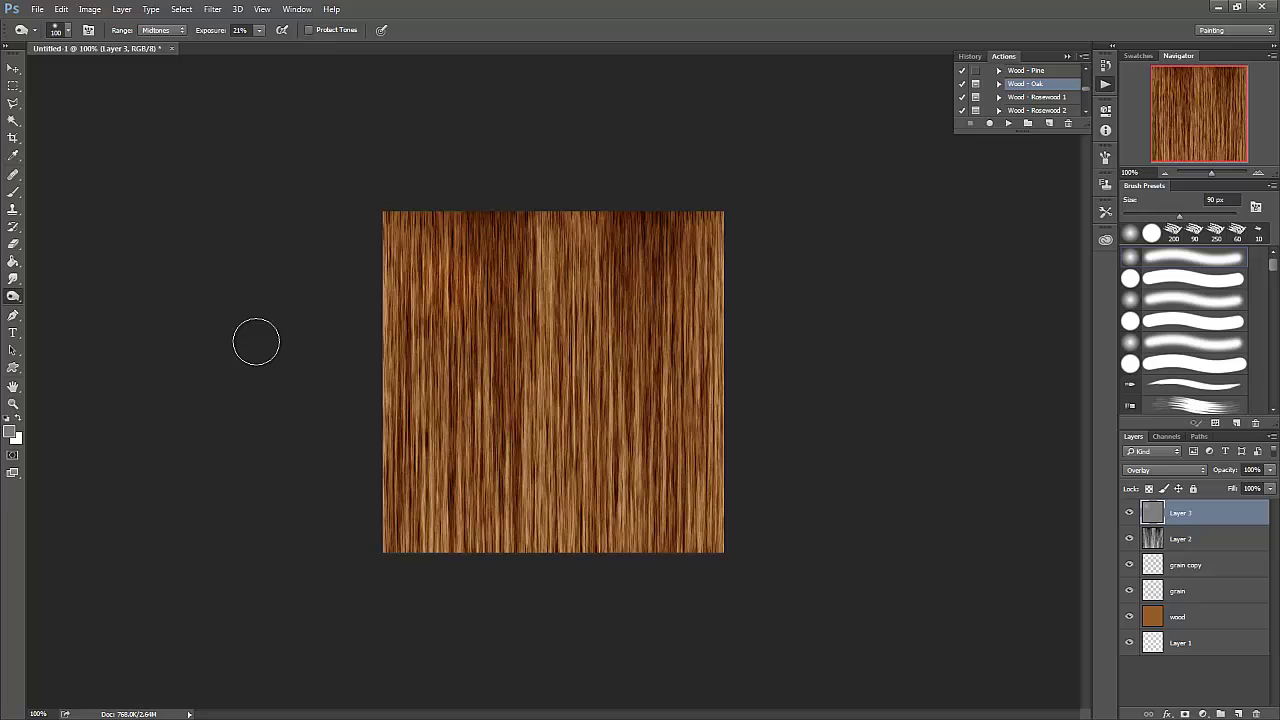
{"action": "left_click_drag", "start_coordinate": [453, 279], "coordinate": [586, 286]}
{"action": "mouse_move", "coordinate": [638, 364]}
{"action": "left_mouse_down"}
{"action": "mouse_move", "coordinate": [664, 407]}
{"action": "mouse_move", "coordinate": [659, 521]}
{"action": "mouse_move", "coordinate": [650, 385]}
{"action": "mouse_move", "coordinate": [619, 368]}
{"action": "mouse_move", "coordinate": [517, 409]}
{"action": "mouse_move", "coordinate": [532, 429]}
{"action": "mouse_move", "coordinate": [610, 382]}
{"action": "mouse_move", "coordinate": [603, 354]}
{"action": "mouse_move", "coordinate": [583, 392]}
{"action": "mouse_move", "coordinate": [583, 378]}
{"action": "mouse_move", "coordinate": [588, 484]}
{"action": "mouse_move", "coordinate": [578, 318]}
{"action": "left_mouse_up"}
{"action": "mouse_move", "coordinate": [477, 505]}
{"action": "left_mouse_down"}
{"action": "mouse_move", "coordinate": [454, 371]}
{"action": "mouse_move", "coordinate": [409, 523]}
{"action": "mouse_move", "coordinate": [666, 526]}
{"action": "mouse_move", "coordinate": [723, 366]}
{"action": "mouse_move", "coordinate": [729, 320]}
{"action": "mouse_move", "coordinate": [700, 214]}
{"action": "mouse_move", "coordinate": [707, 227]}
{"action": "mouse_move", "coordinate": [571, 249]}
{"action": "mouse_move", "coordinate": [643, 214]}
{"action": "mouse_move", "coordinate": [714, 214]}
{"action": "mouse_move", "coordinate": [694, 371]}
{"action": "mouse_move", "coordinate": [714, 466]}
{"action": "mouse_move", "coordinate": [657, 409]}
{"action": "mouse_move", "coordinate": [407, 315]}
{"action": "mouse_move", "coordinate": [446, 291]}
{"action": "mouse_move", "coordinate": [563, 271]}
{"action": "mouse_move", "coordinate": [531, 449]}
{"action": "mouse_move", "coordinate": [438, 347]}
{"action": "mouse_move", "coordinate": [486, 457]}
{"action": "mouse_move", "coordinate": [537, 491]}
{"action": "mouse_move", "coordinate": [643, 509]}
{"action": "mouse_move", "coordinate": [630, 317]}
{"action": "mouse_move", "coordinate": [583, 263]}
{"action": "mouse_move", "coordinate": [657, 337]}
{"action": "mouse_move", "coordinate": [517, 457]}
{"action": "mouse_move", "coordinate": [498, 502]}
{"action": "mouse_move", "coordinate": [459, 286]}
{"action": "mouse_move", "coordinate": [434, 405]}
{"action": "mouse_move", "coordinate": [442, 441]}
{"action": "left_mouse_up"}
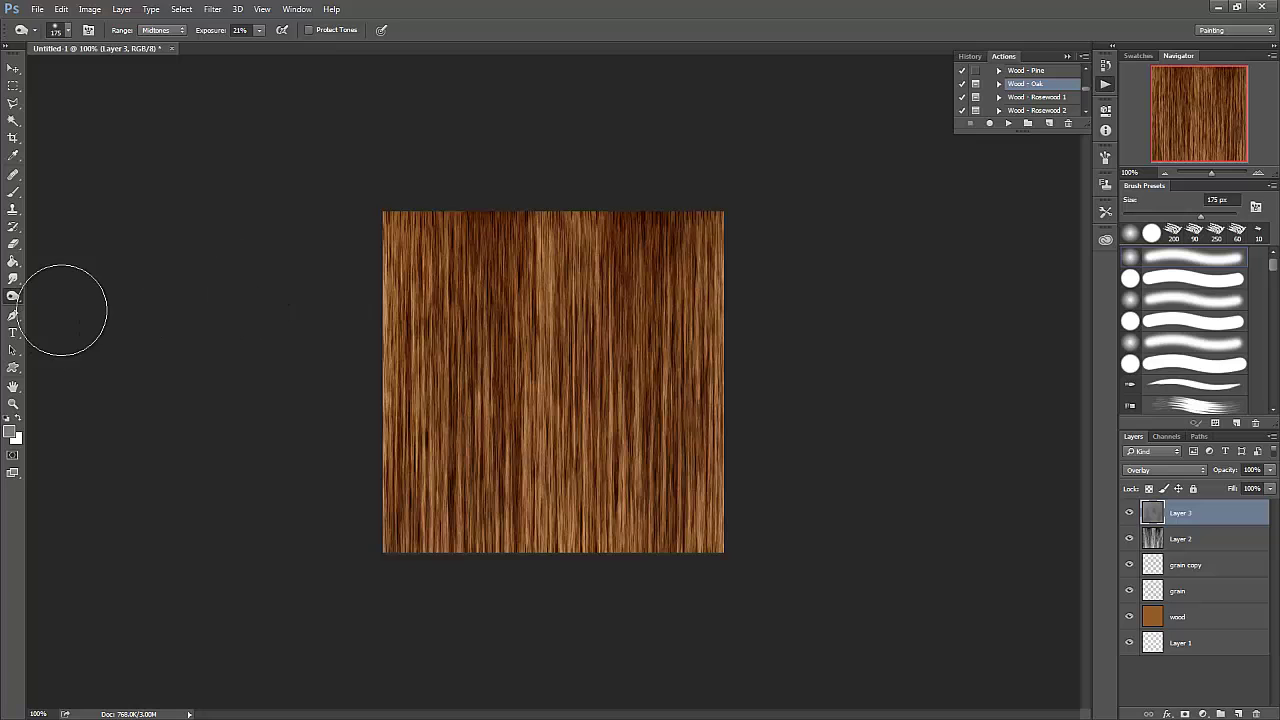
- Lighten the upper-left and upper-middle areas of the wood on Layer 3 with the 175 px Dodge Tool
{"action": "right_click", "coordinate": [15, 296]}
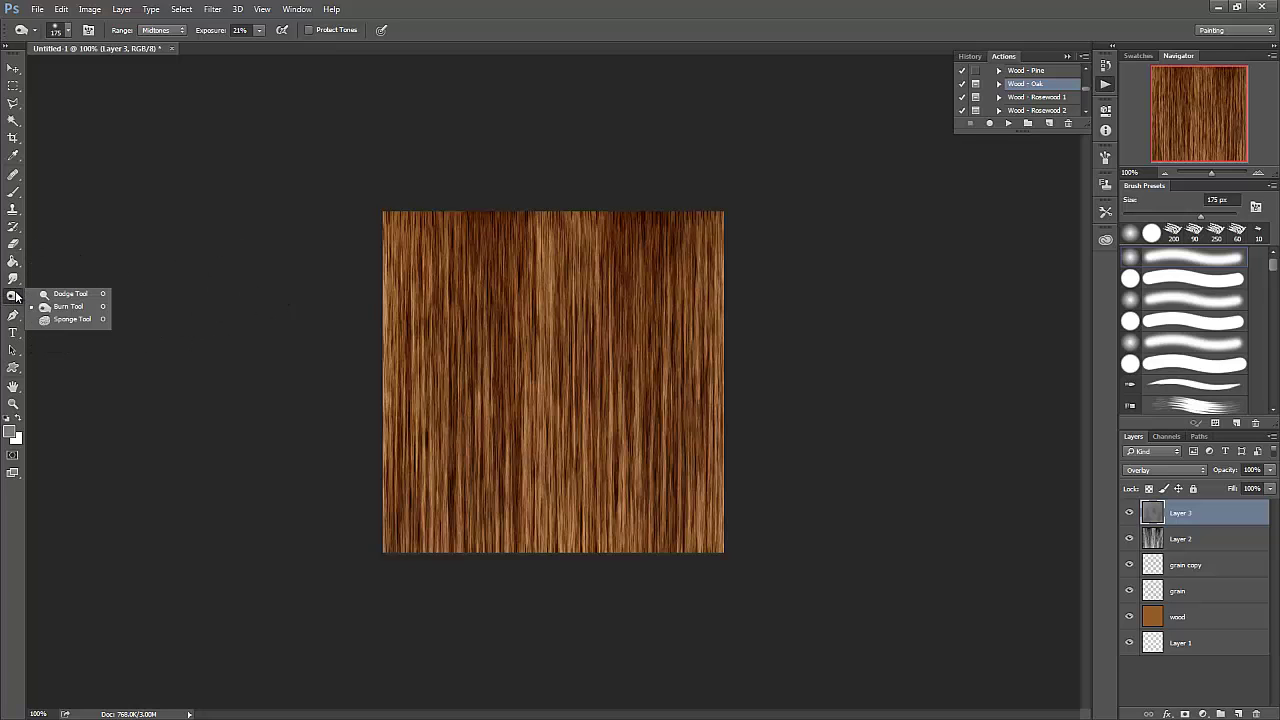
{"action": "left_click", "coordinate": [72, 294]}
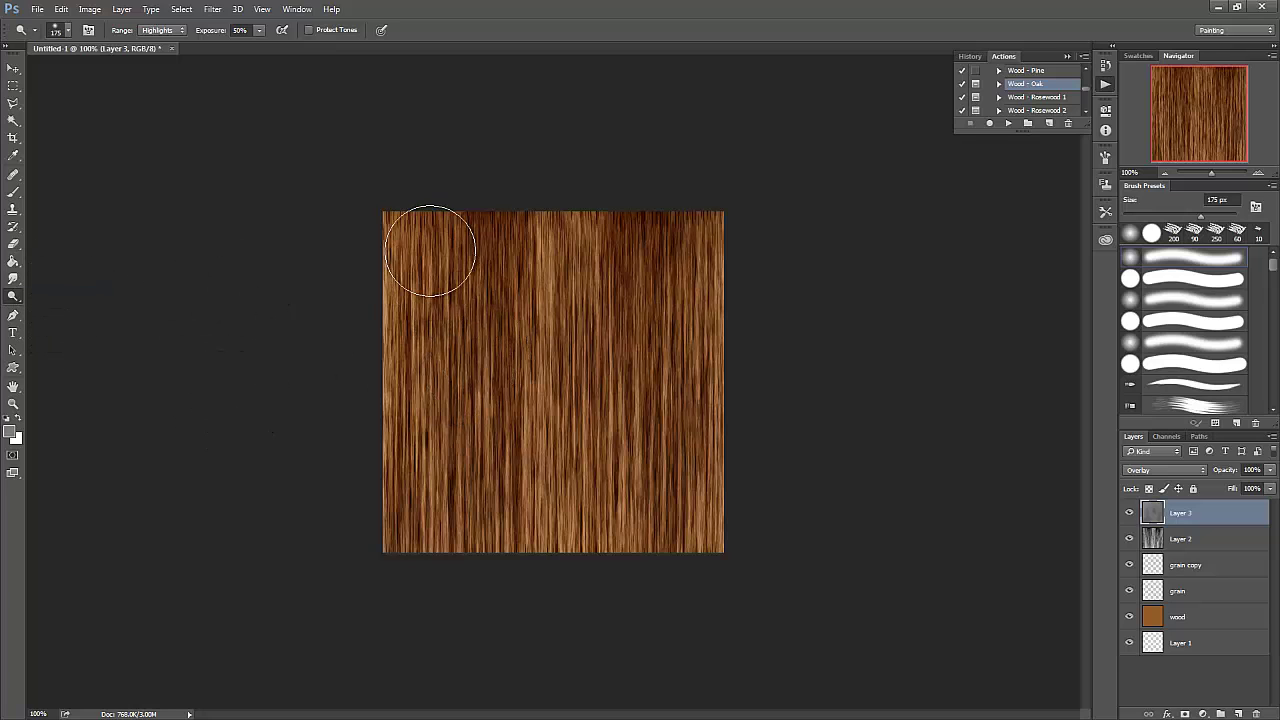
{"action": "left_click_drag", "start_coordinate": [440, 269], "coordinate": [437, 263]}
{"action": "left_click_drag", "start_coordinate": [549, 297], "coordinate": [548, 318]}
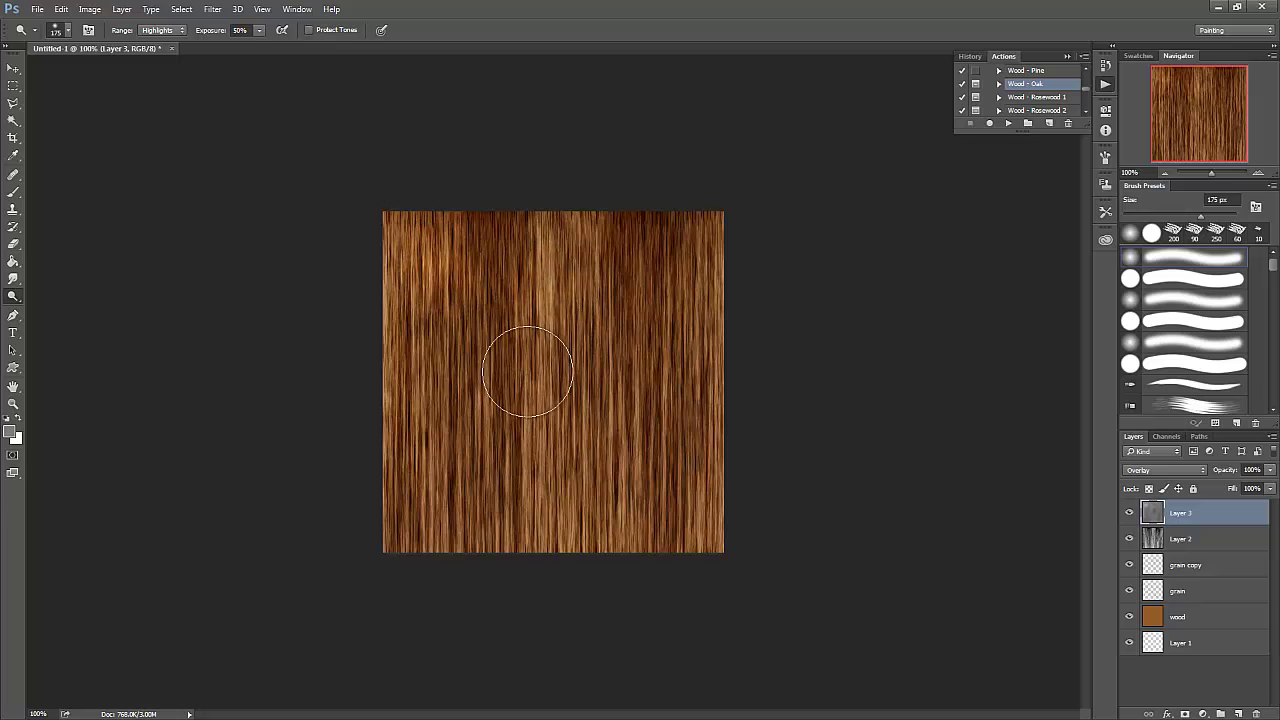
- Lighten the middle of the wood on Layer 3, lighten its right side with Dodge exposure at 22%, and reduce the brush to 90 px
{"action": "left_click_drag", "start_coordinate": [528, 371], "coordinate": [509, 460]}
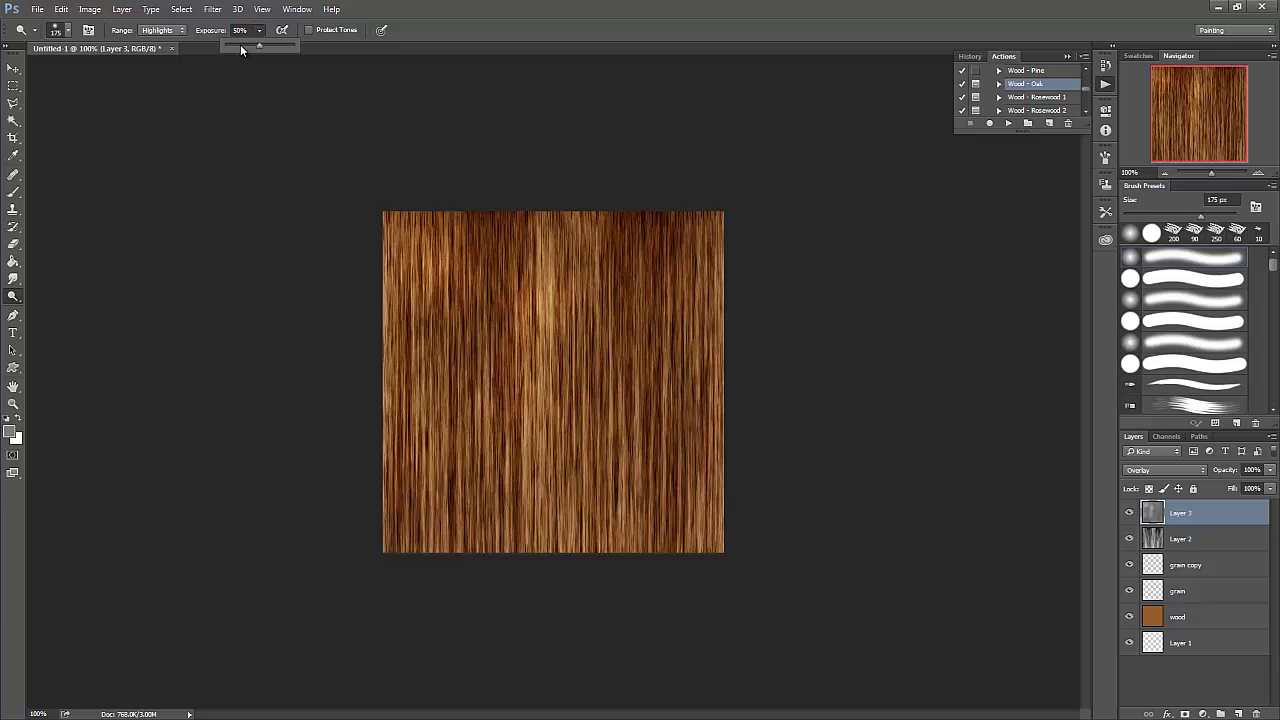
{"action": "left_click", "coordinate": [240, 46]}
{"action": "left_click", "coordinate": [630, 336]}
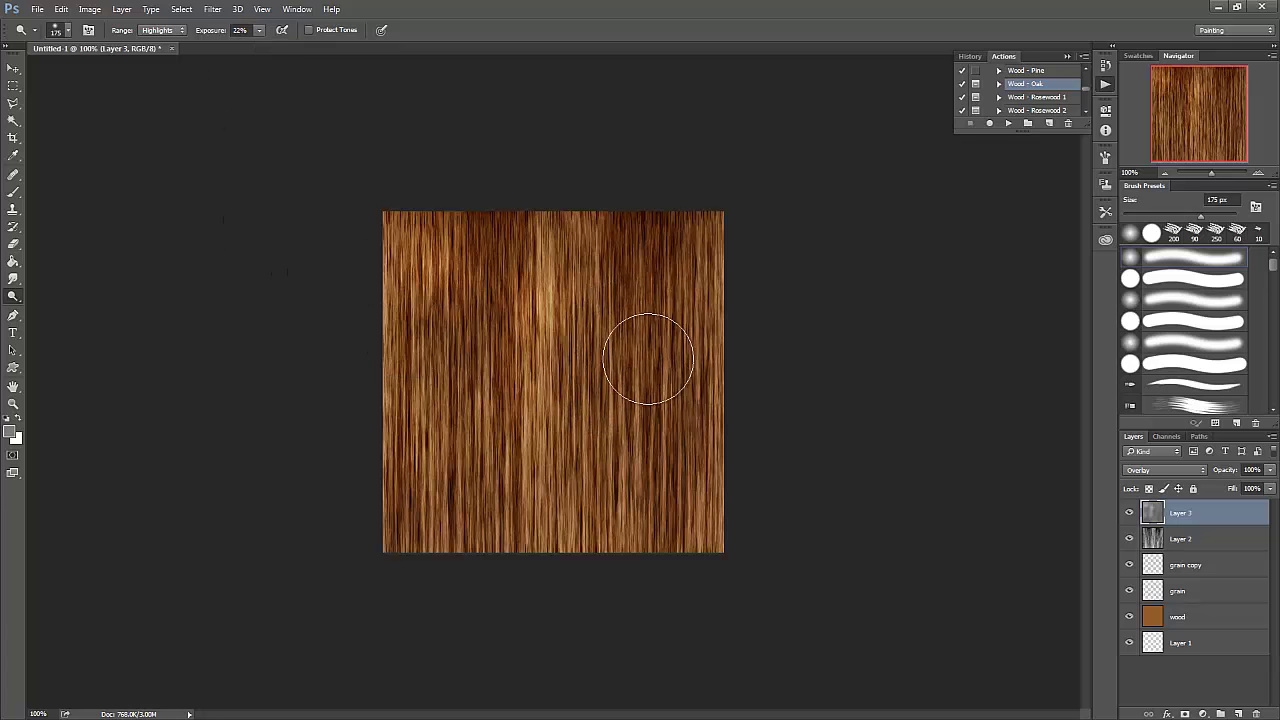
{"action": "mouse_move", "coordinate": [647, 358]}
{"action": "left_mouse_down"}
{"action": "mouse_move", "coordinate": [660, 320]}
{"action": "mouse_move", "coordinate": [689, 340]}
{"action": "mouse_move", "coordinate": [666, 277]}
{"action": "mouse_move", "coordinate": [651, 449]}
{"action": "mouse_move", "coordinate": [689, 457]}
{"action": "mouse_move", "coordinate": [560, 463]}
{"action": "mouse_move", "coordinate": [550, 361]}
{"action": "mouse_move", "coordinate": [614, 423]}
{"action": "mouse_move", "coordinate": [629, 471]}
{"action": "mouse_move", "coordinate": [625, 421]}
{"action": "left_mouse_up"}
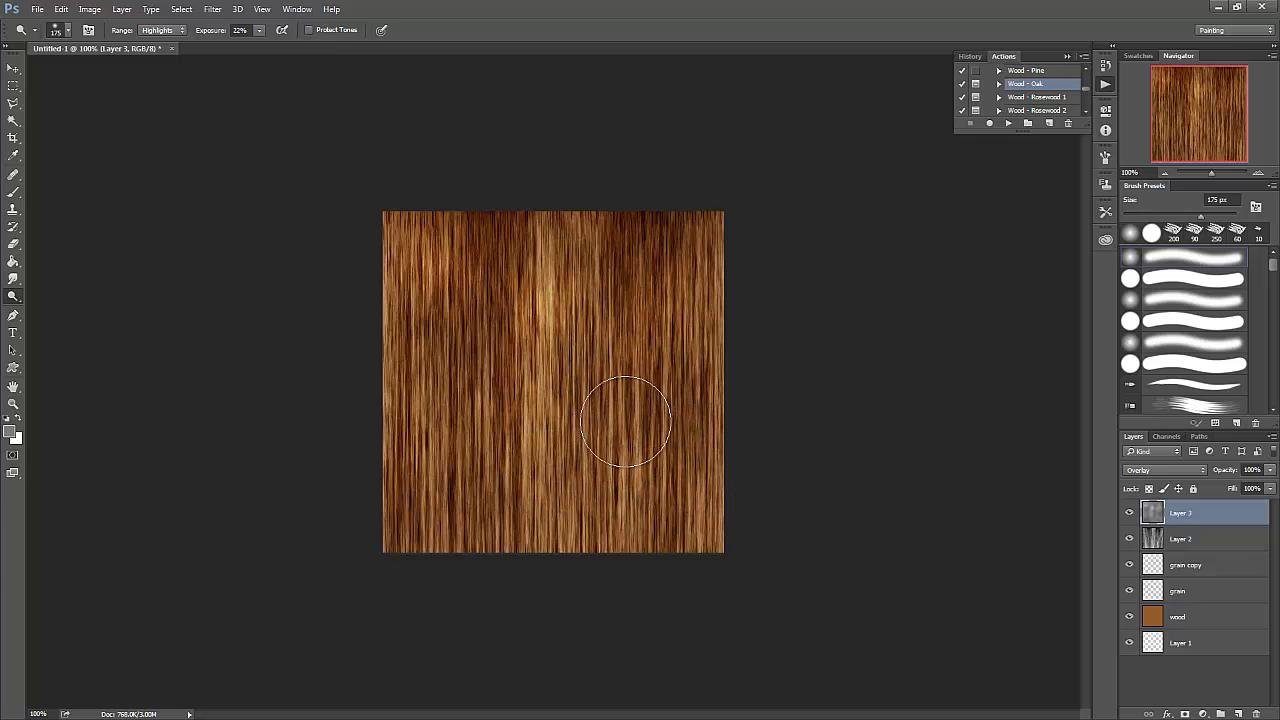
{"action": "key", "text": "bracketleft"}
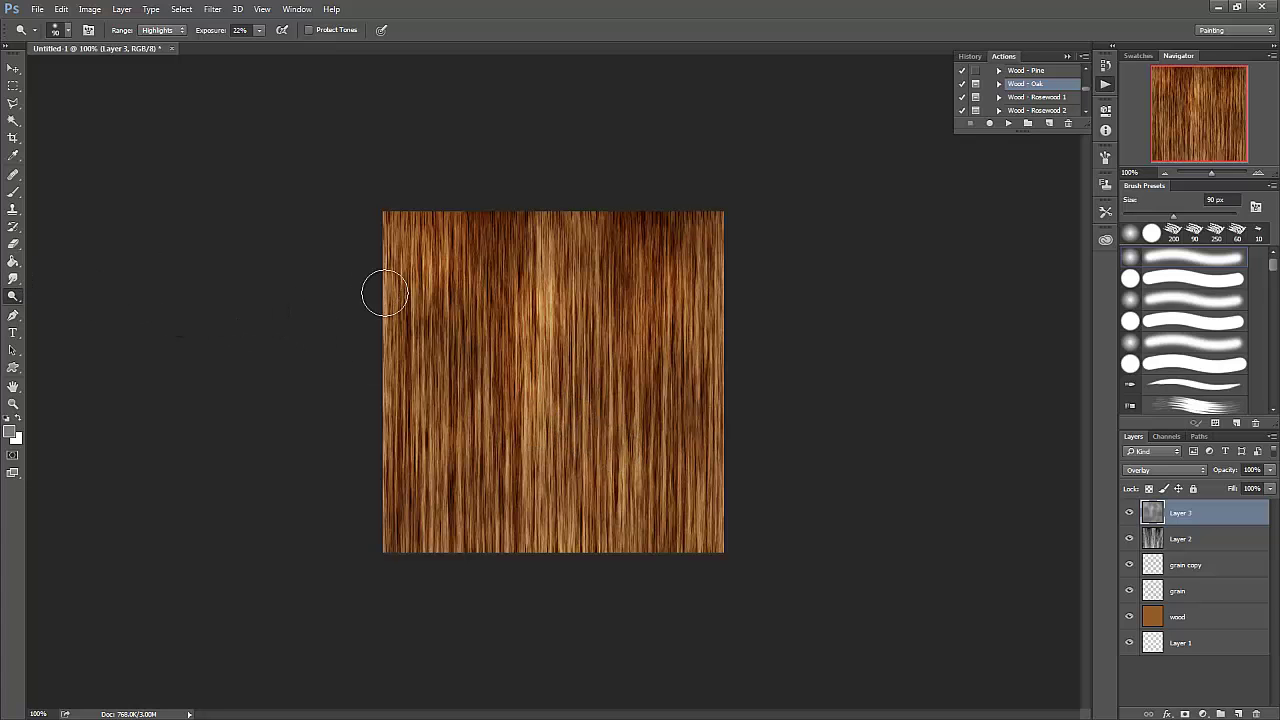
- Enlarge the Dodge Tool's brush to 500 px for broad highlights on the wood
{"action": "key", "text": "bracketright"}
{"action": "key", "text": "bracketright"}
{"action": "key", "text": "bracketright"}
{"action": "key", "text": "bracketright"}
{"action": "key", "text": "bracketright"}
{"action": "key", "text": "bracketright"}
{"action": "key", "text": "bracketright"}
{"action": "key", "text": "bracketright"}
{"action": "key", "text": "bracketright"}
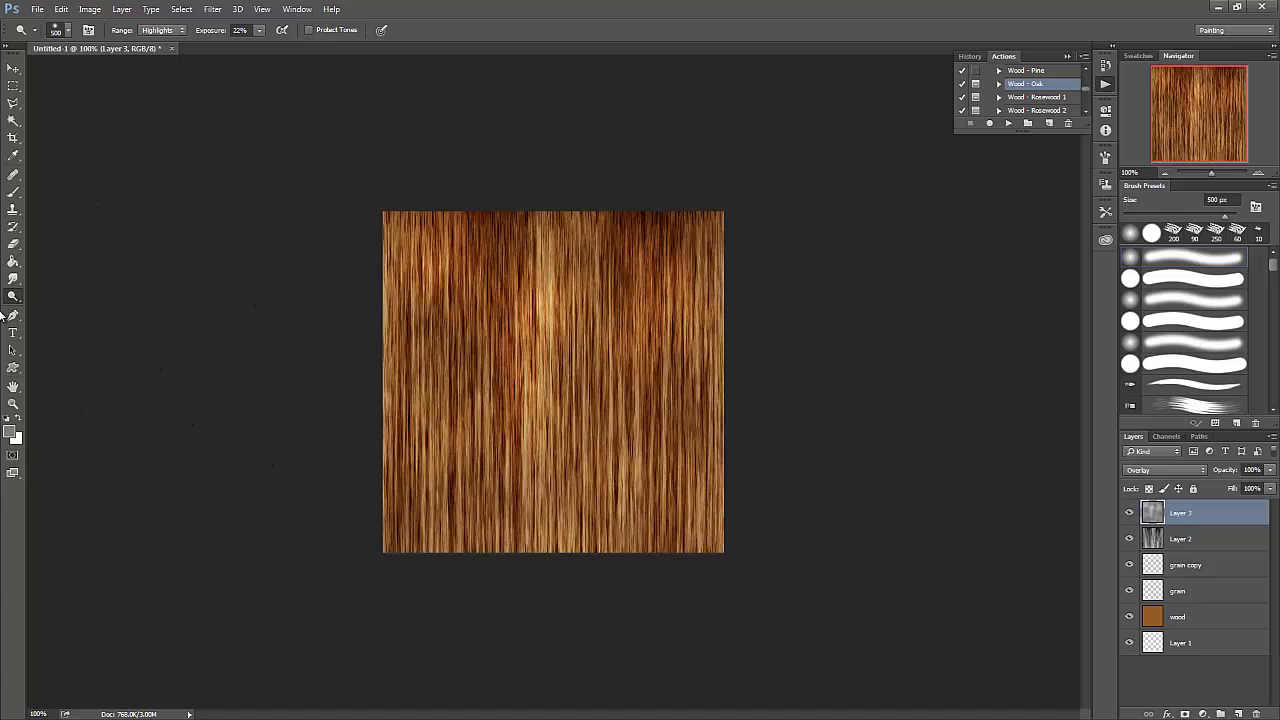
- Switch to the Burn Tool and enlarge its brush to 500 px for broad shading on Layer 3
{"action": "left_click_drag", "start_coordinate": [13, 297], "coordinate": [60, 309]}
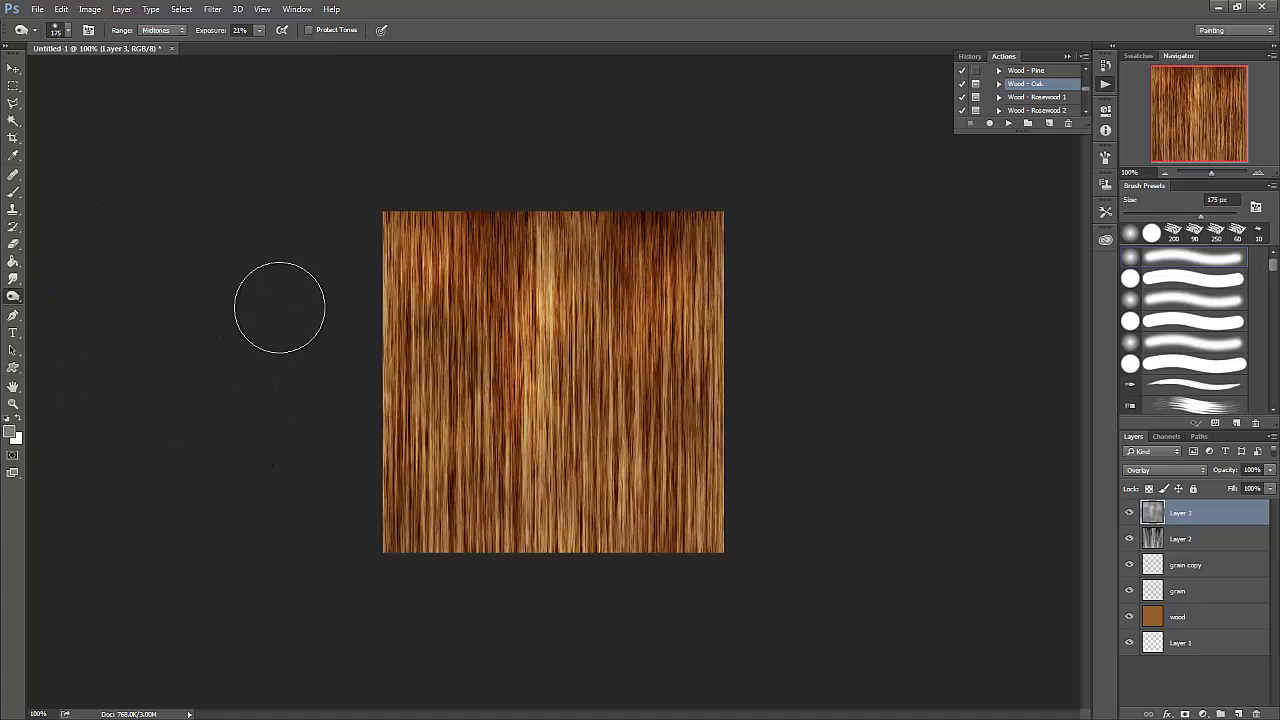
{"action": "key", "text": "bracketright"}
{"action": "key", "text": "bracketright"}
{"action": "key", "text": "bracketright"}
{"action": "key", "text": "bracketright"}
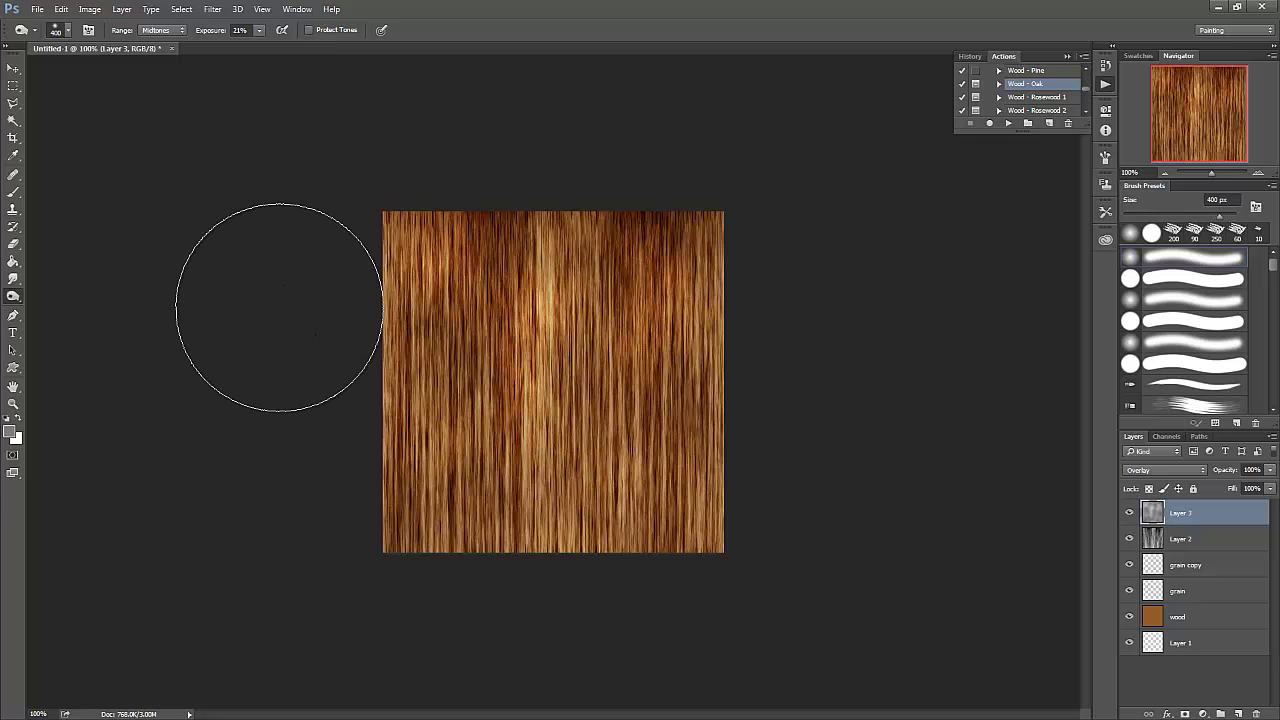
{"action": "key", "text": "bracketright"}
{"action": "key", "text": "bracketright"}
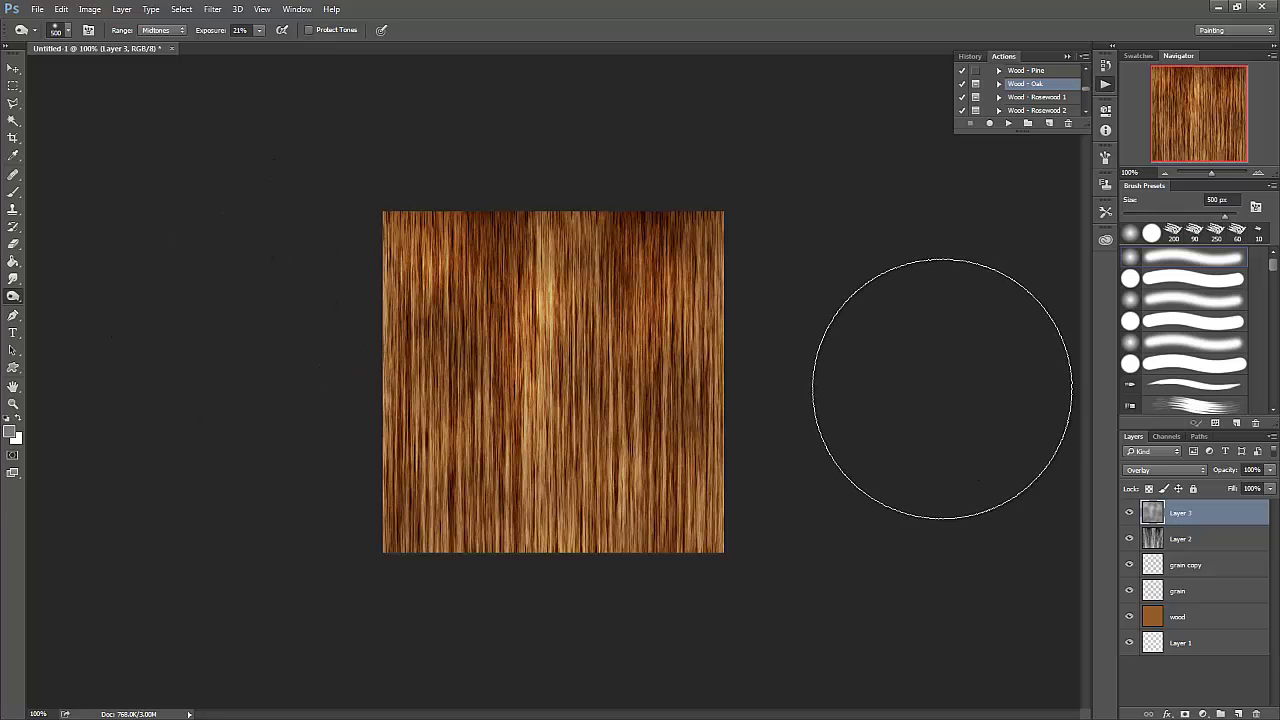